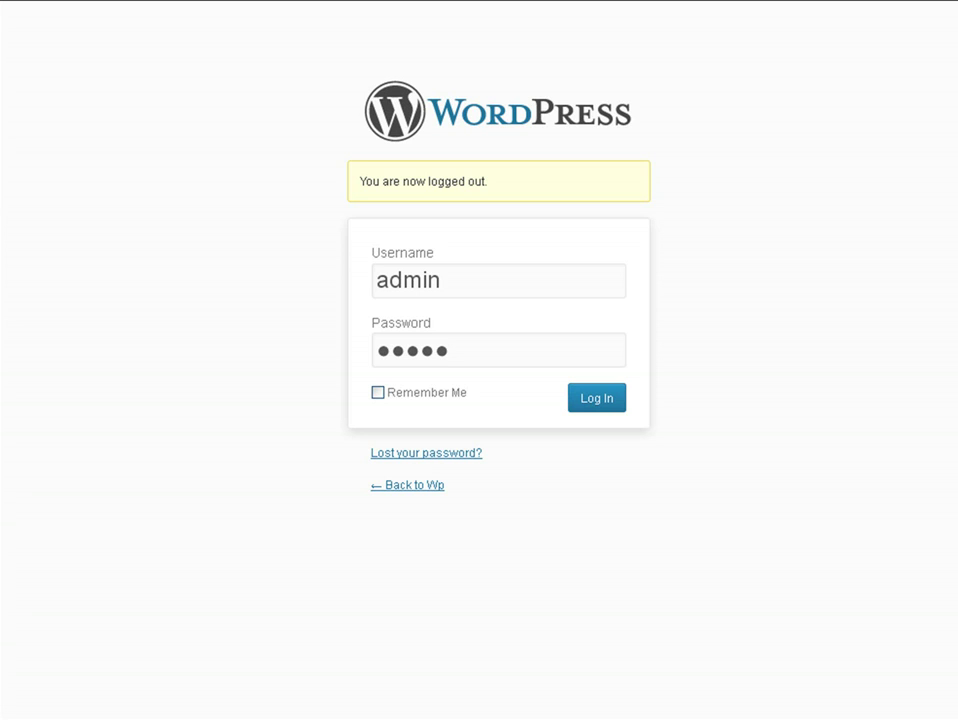
# Sign in to the admin area and go to Plugins > Add New
pyautogui.click(597, 406)
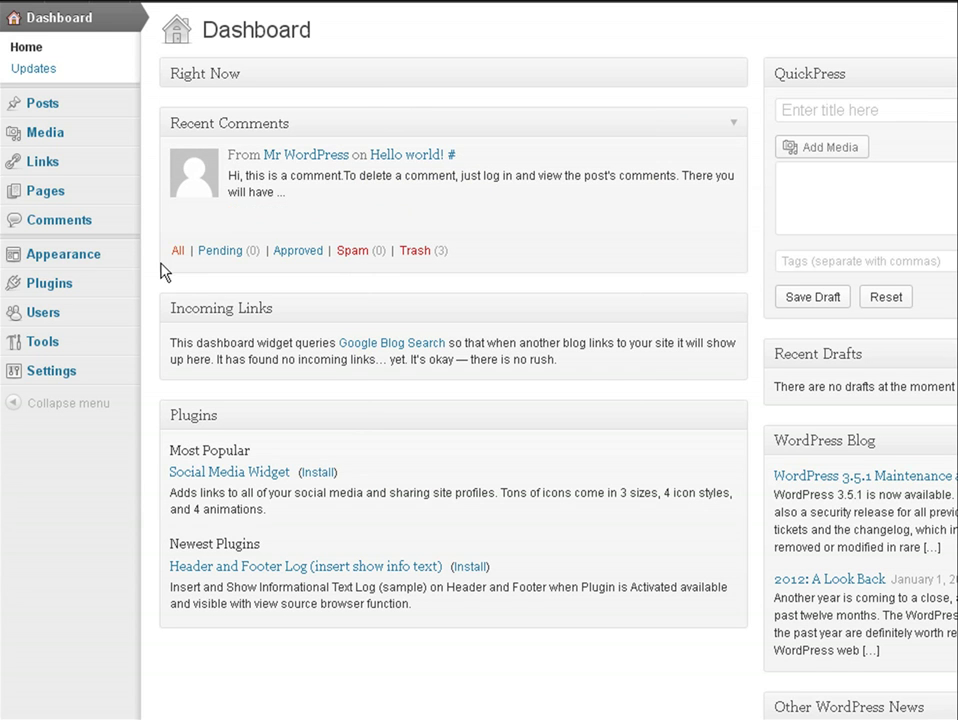
pyautogui.moveTo(94, 284)
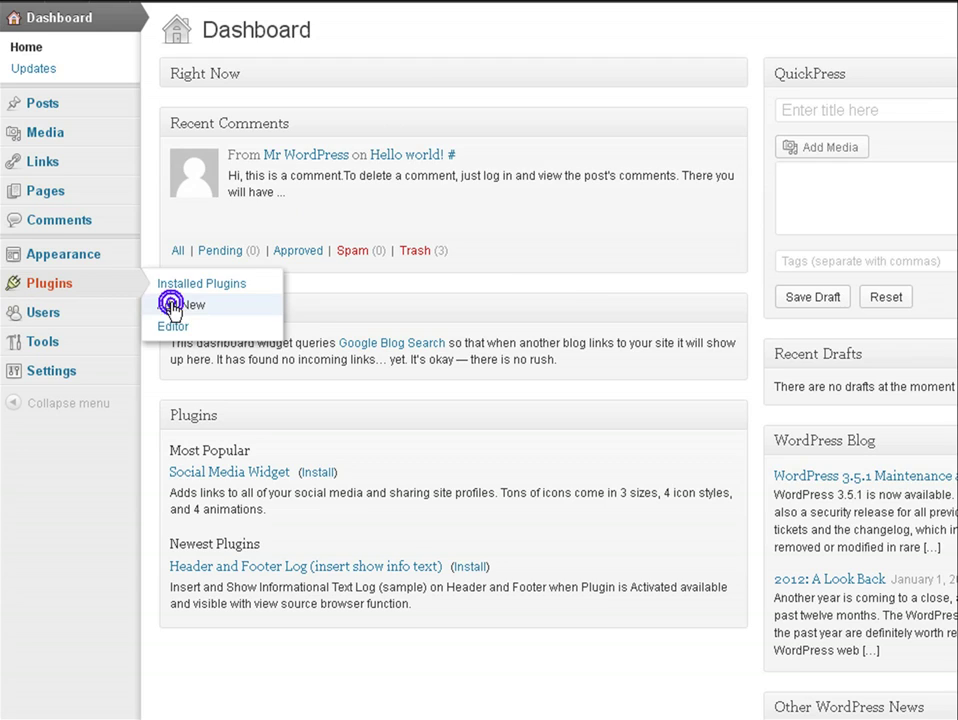
pyautogui.click(172, 305)
# Choose the Wpneomobile zip file in the plugin upload form
pyautogui.click(234, 70)
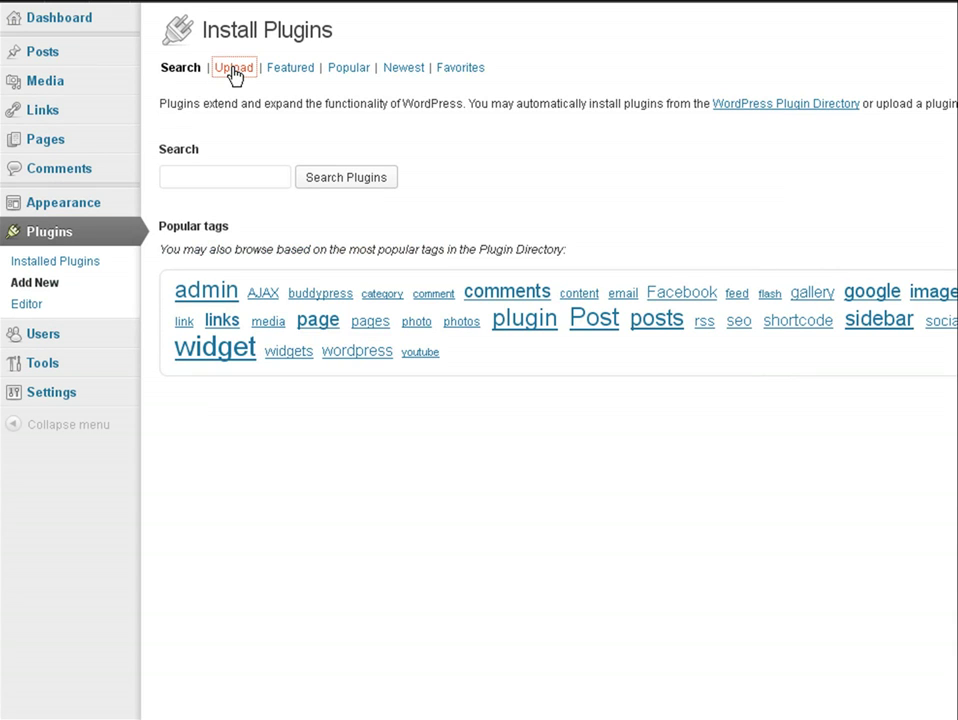
pyautogui.click(306, 178)
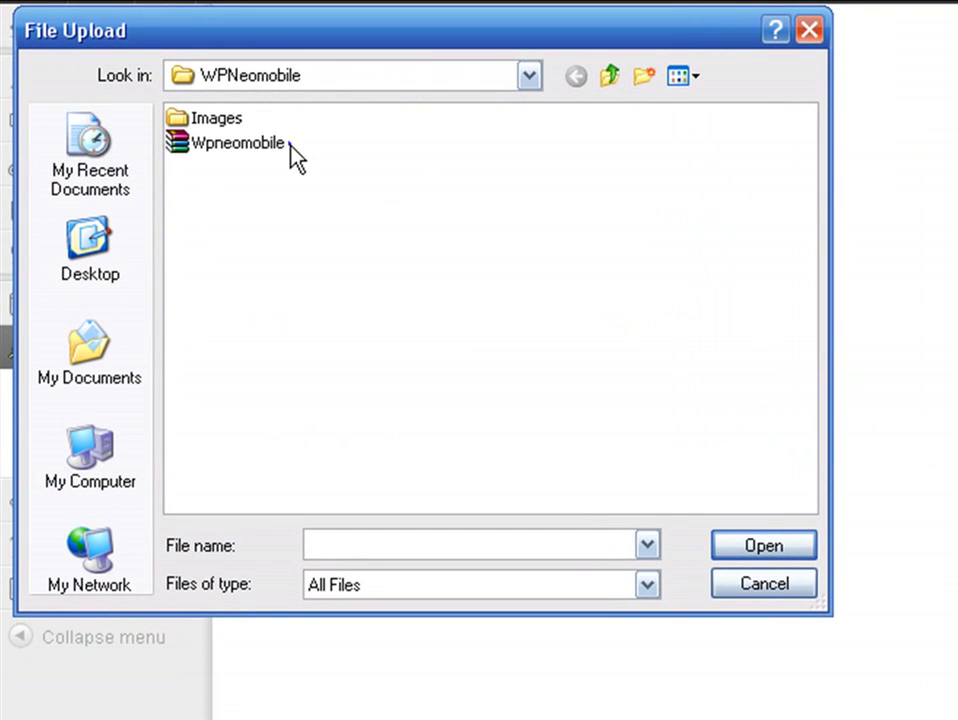
pyautogui.click(276, 137)
pyautogui.click(754, 548)
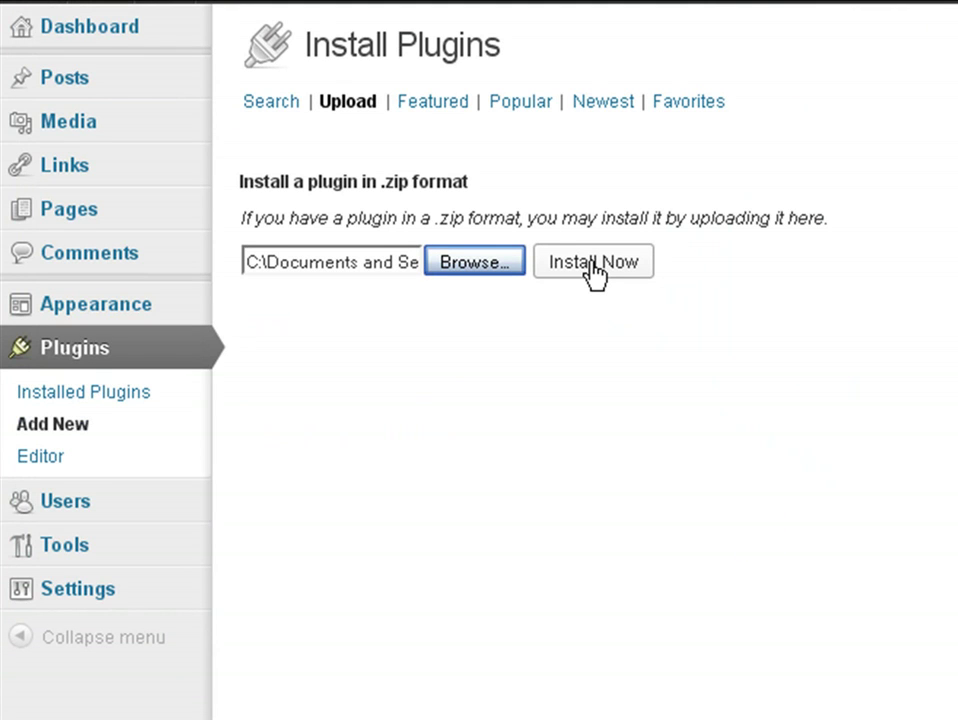
# Activate WPNeoMobile in Installed Plugins and bring up its Mobile theme settings page
pyautogui.click(118, 400)
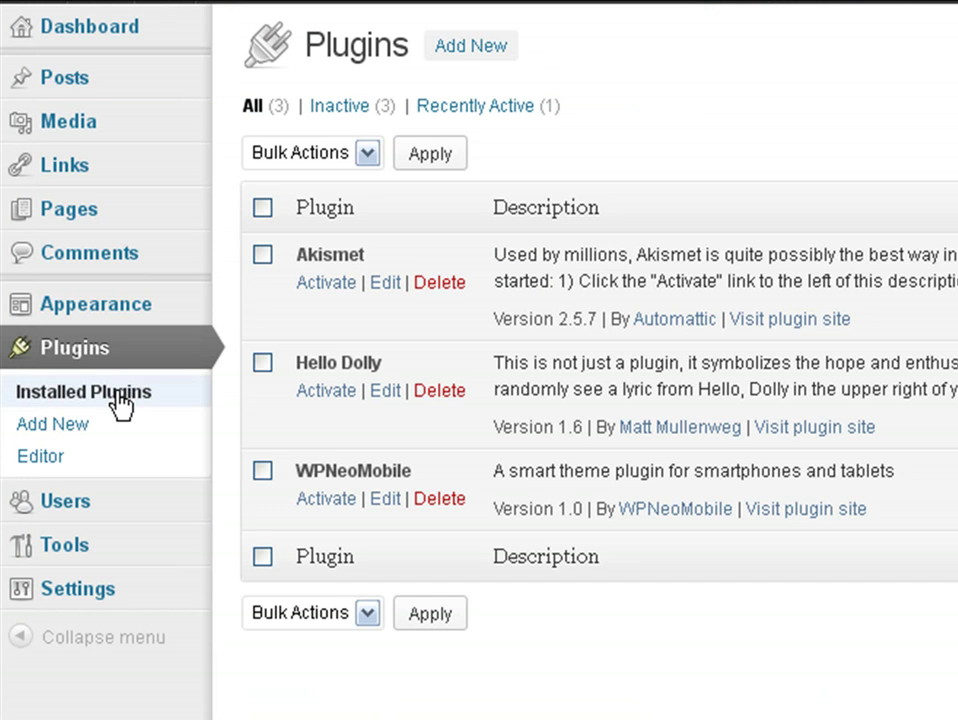
pyautogui.click(336, 500)
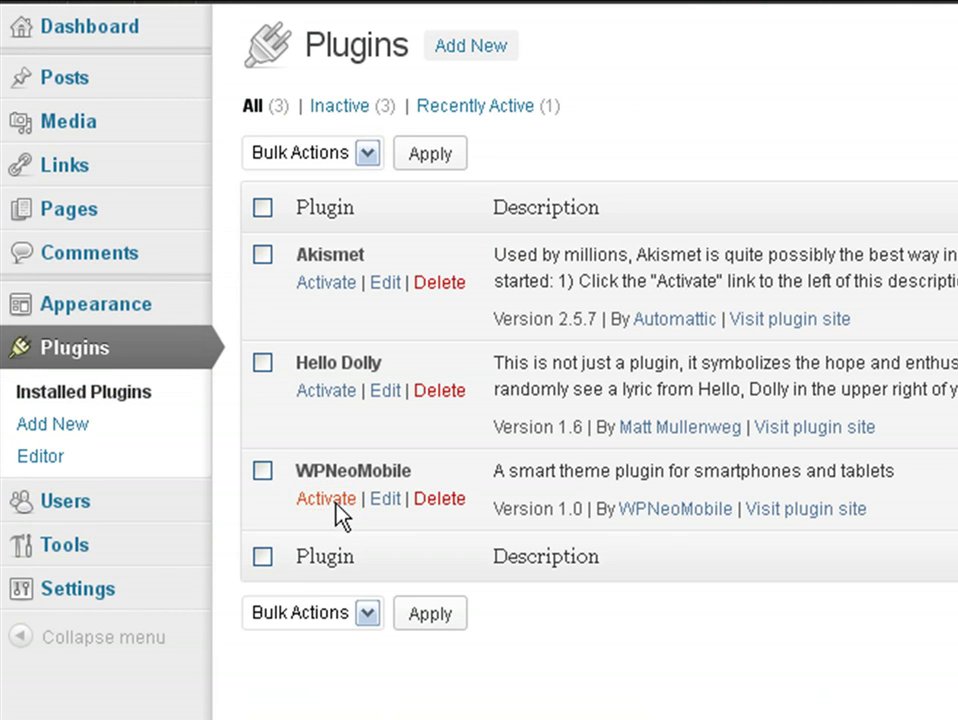
pyautogui.moveTo(139, 635)
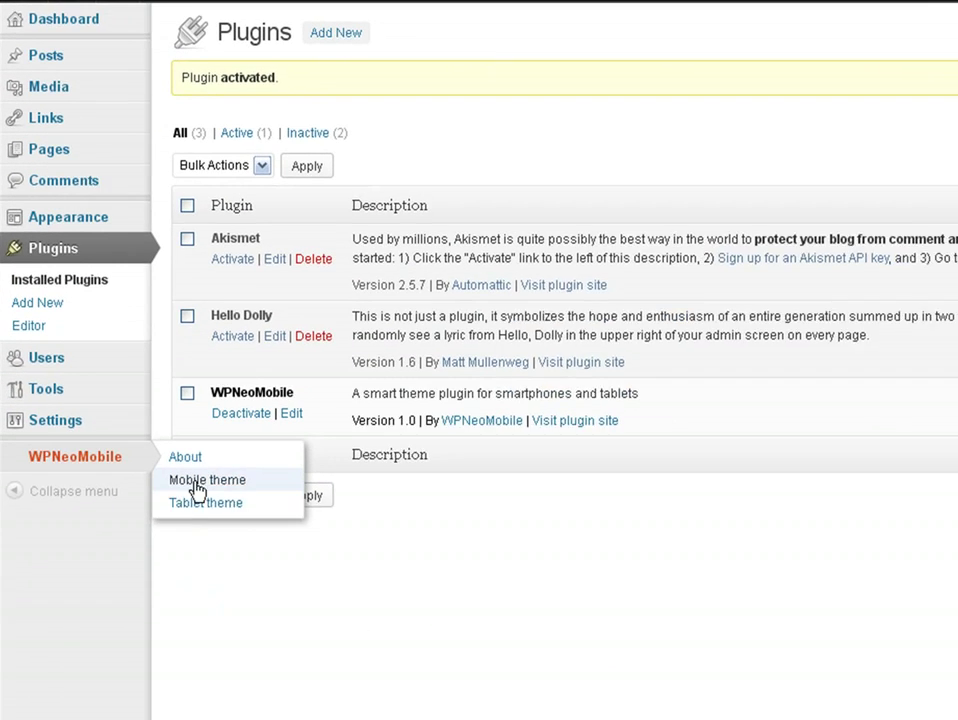
pyautogui.click(193, 450)
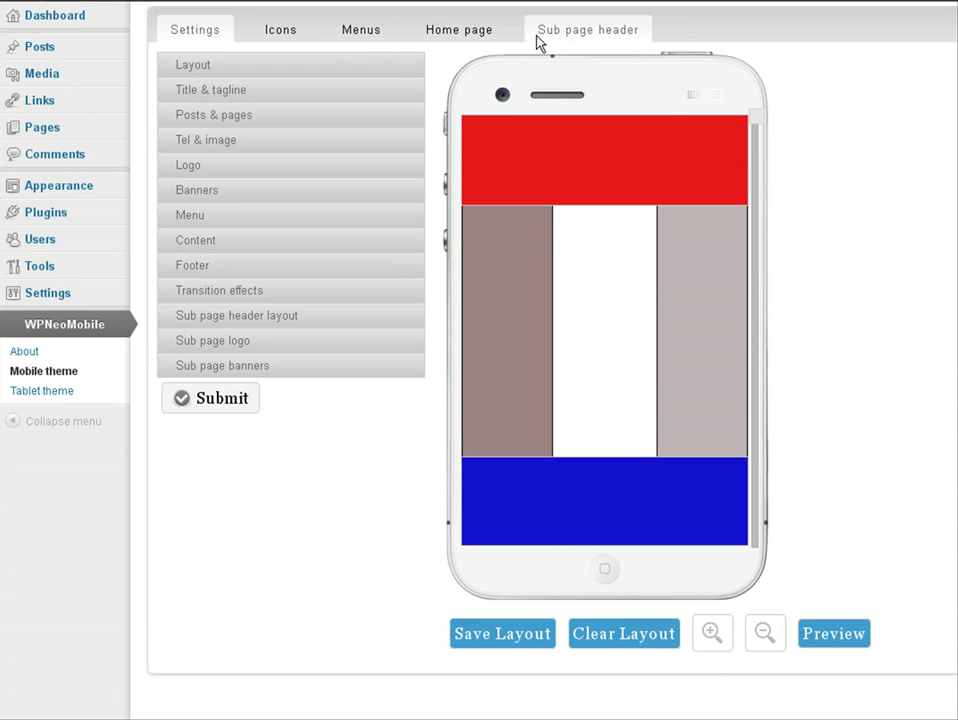
# In Layout, try the single-column, no-column and two-column layout types
pyautogui.click(210, 68)
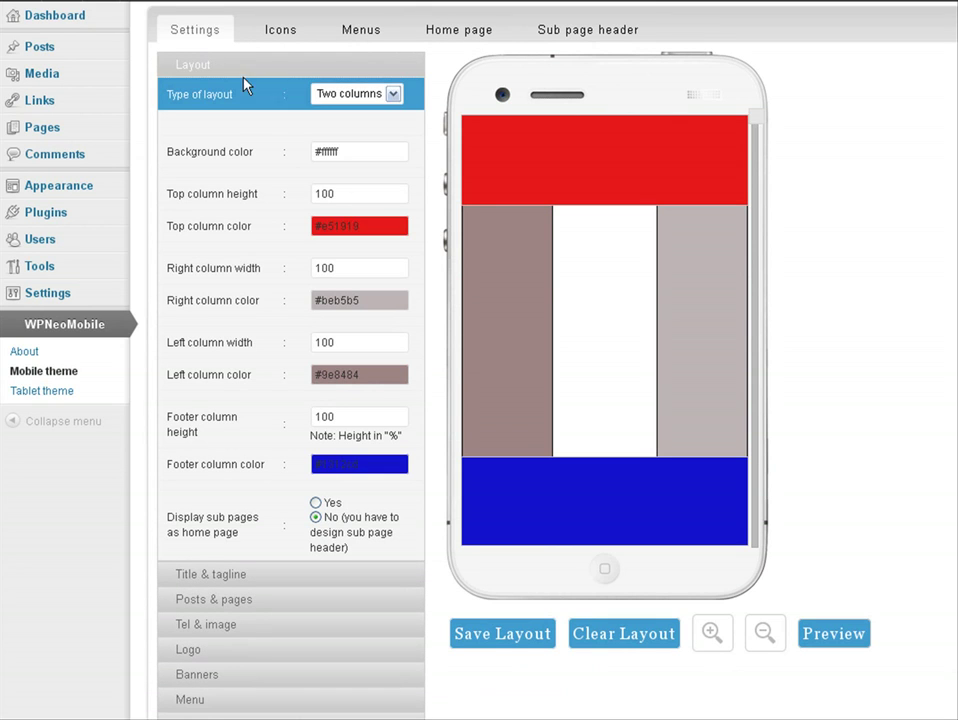
pyautogui.click(346, 94)
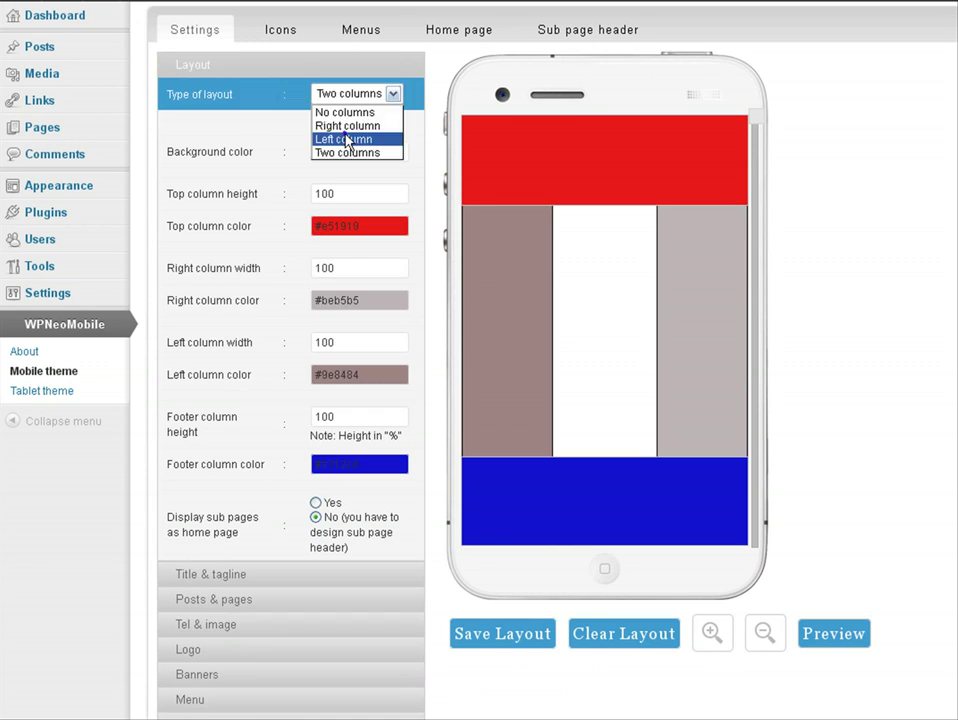
pyautogui.click(349, 139)
pyautogui.click(350, 94)
pyautogui.click(352, 127)
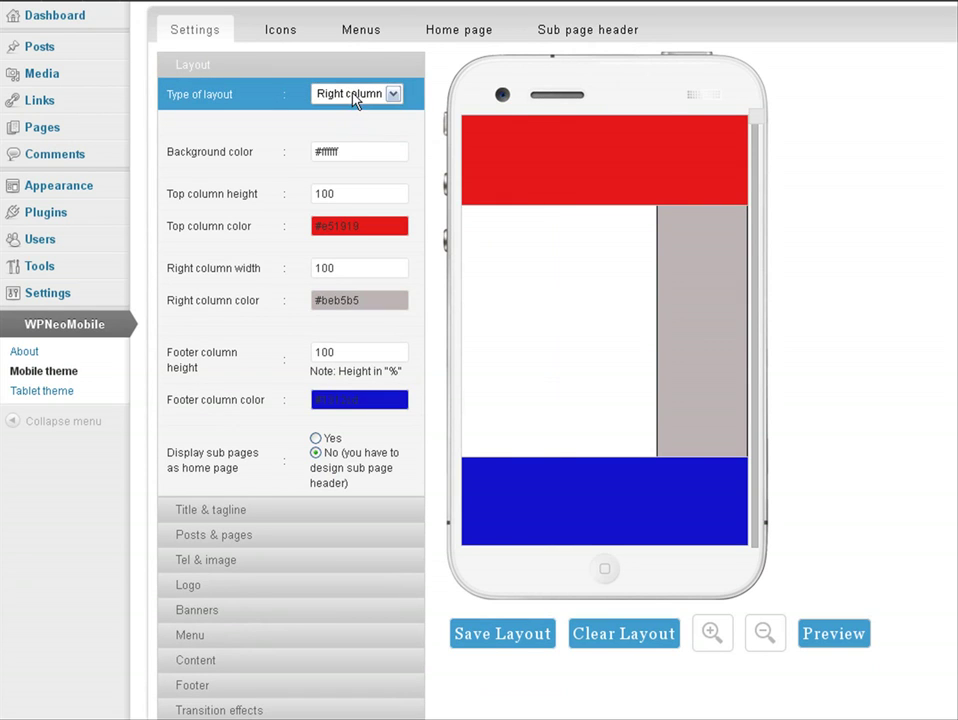
pyautogui.click(352, 94)
pyautogui.click(355, 113)
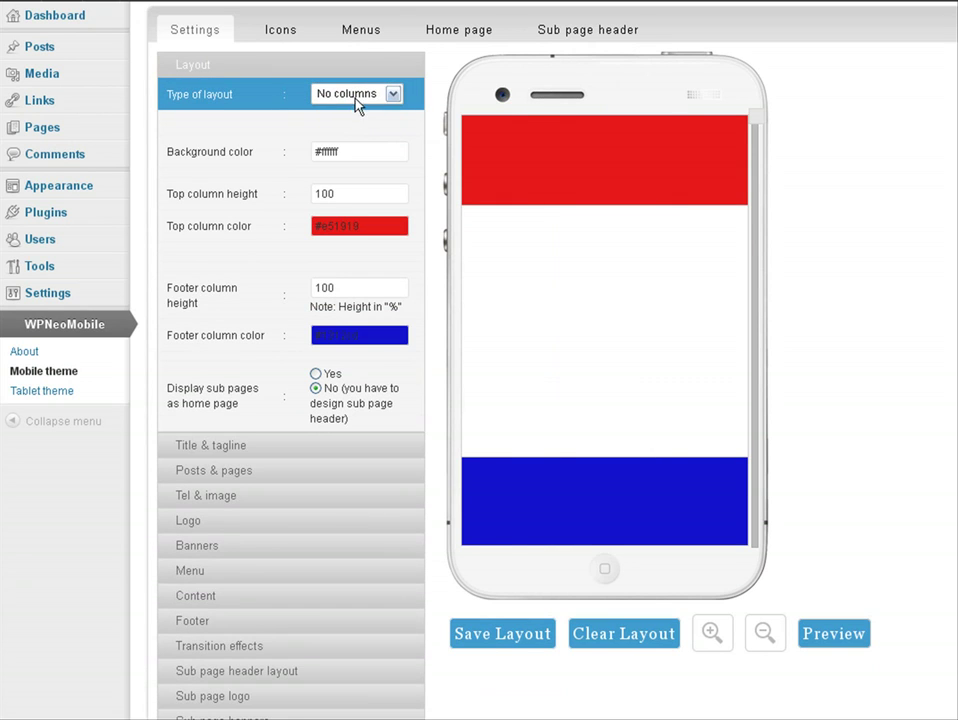
pyautogui.click(356, 97)
pyautogui.click(355, 154)
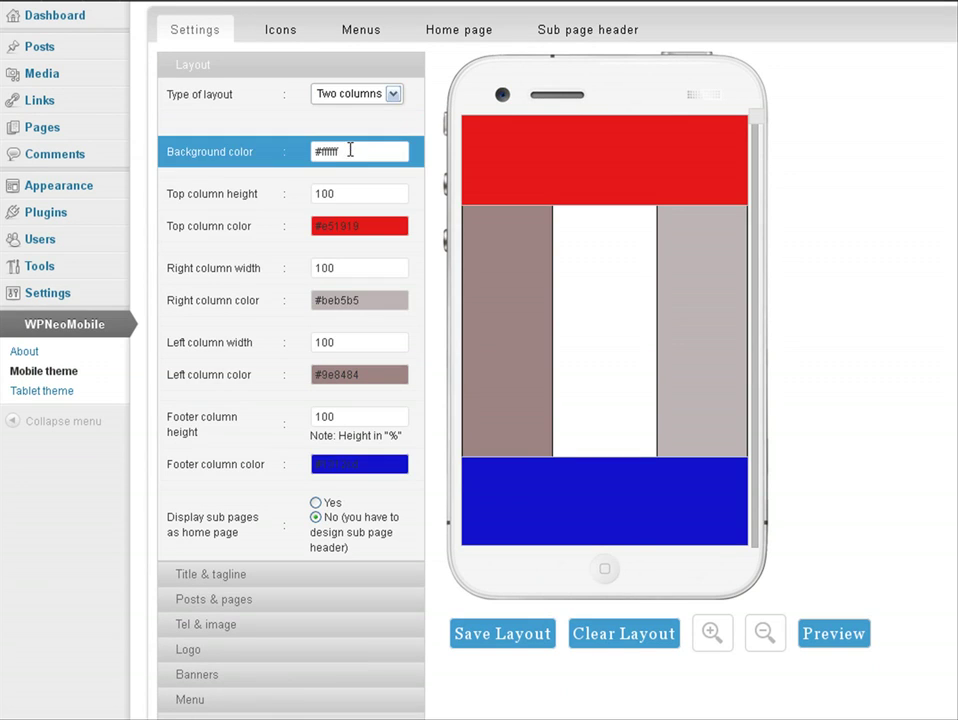
# Set both the right and left column widths to 10
pyautogui.click(355, 203)
pyautogui.click(331, 267)
pyautogui.doubleClick(331, 268)
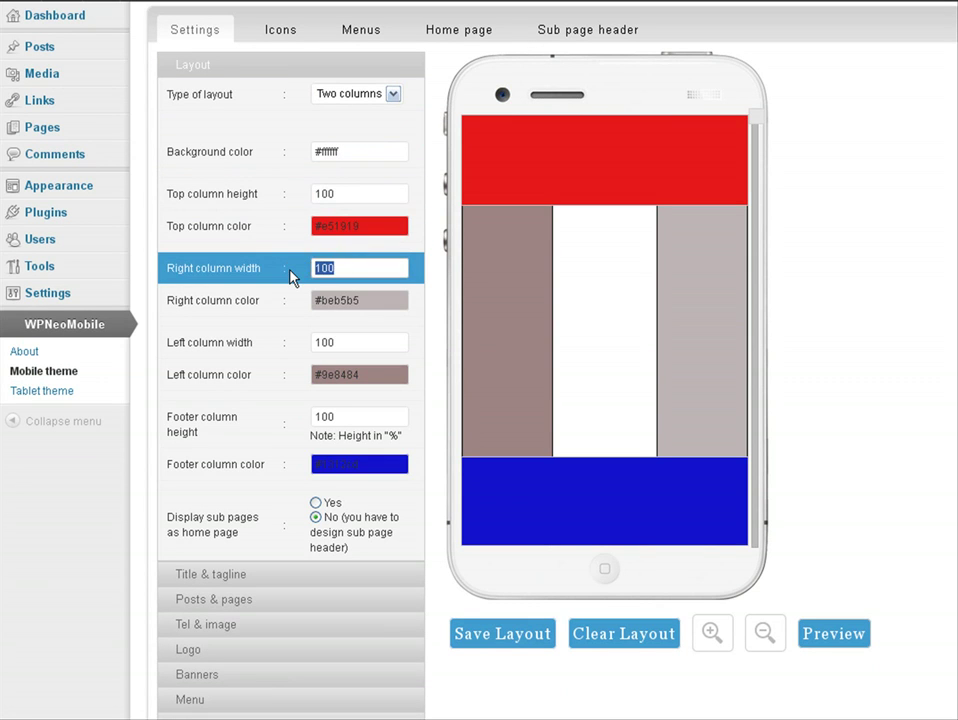
pyautogui.write('10')
pyautogui.press('Tab')
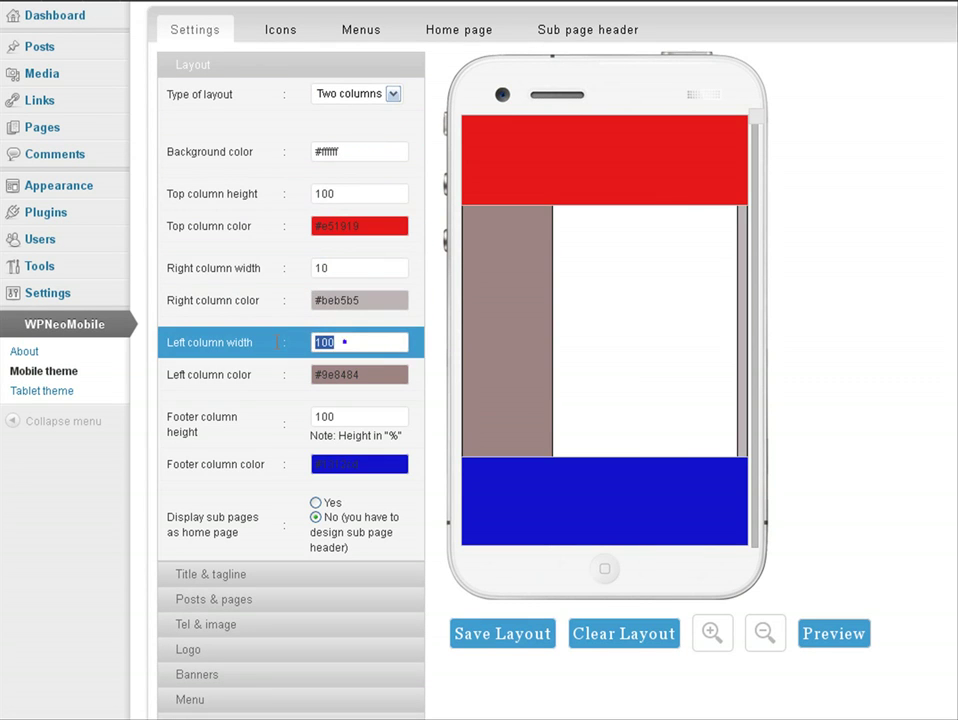
pyautogui.write('10')
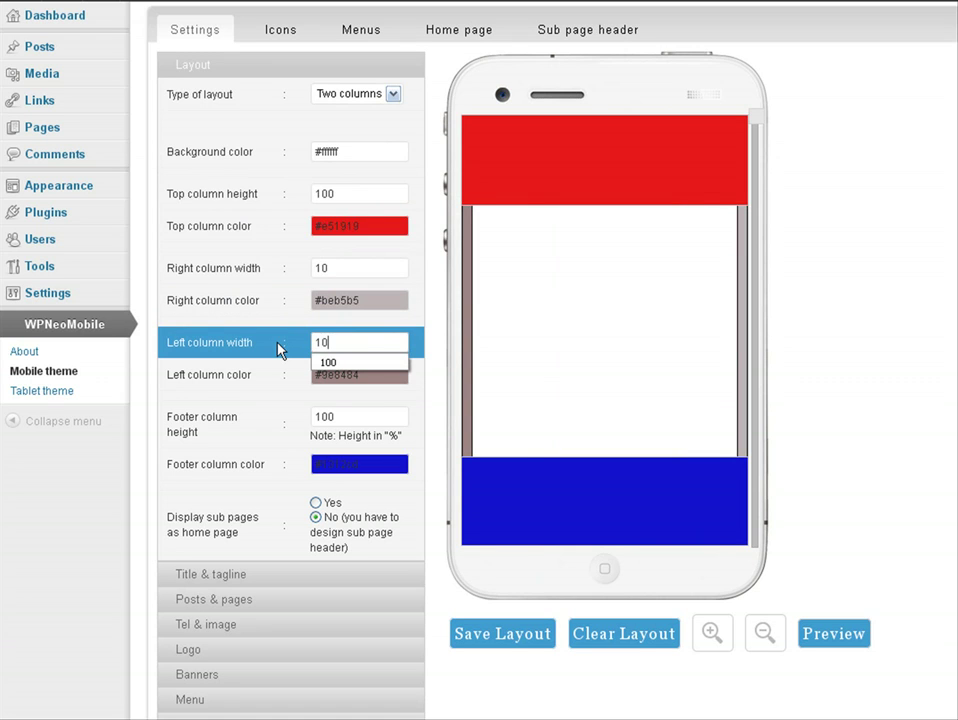
pyautogui.click(380, 97)
# Choose No columns, color the top band green and the footer black, and submit
pyautogui.click(366, 112)
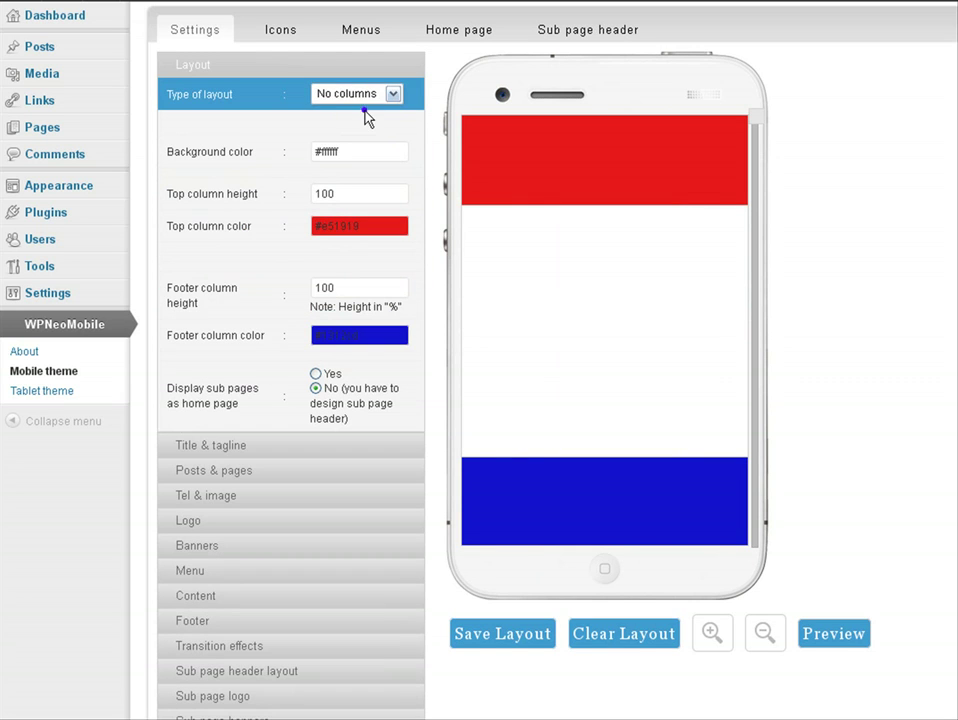
pyautogui.click(343, 226)
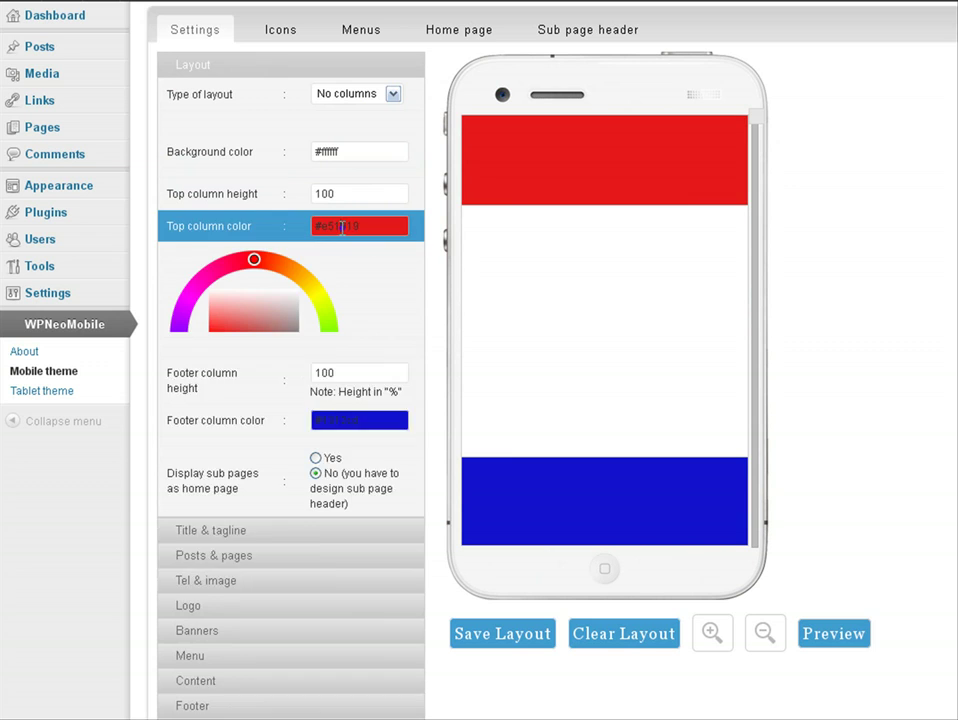
pyautogui.click(219, 327)
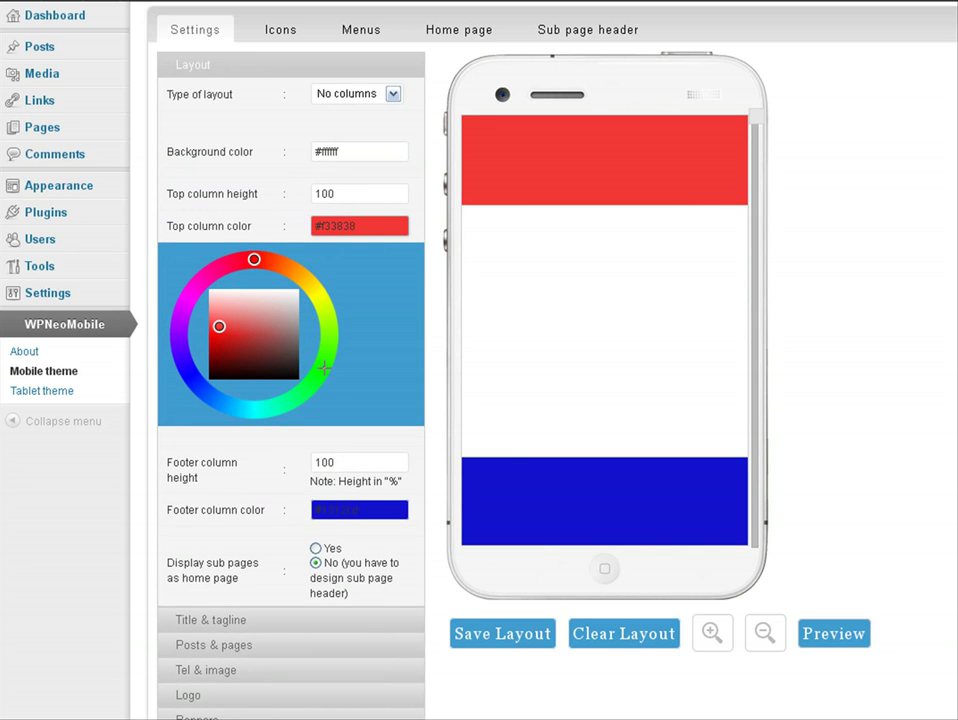
pyautogui.click(324, 369)
pyautogui.click(328, 510)
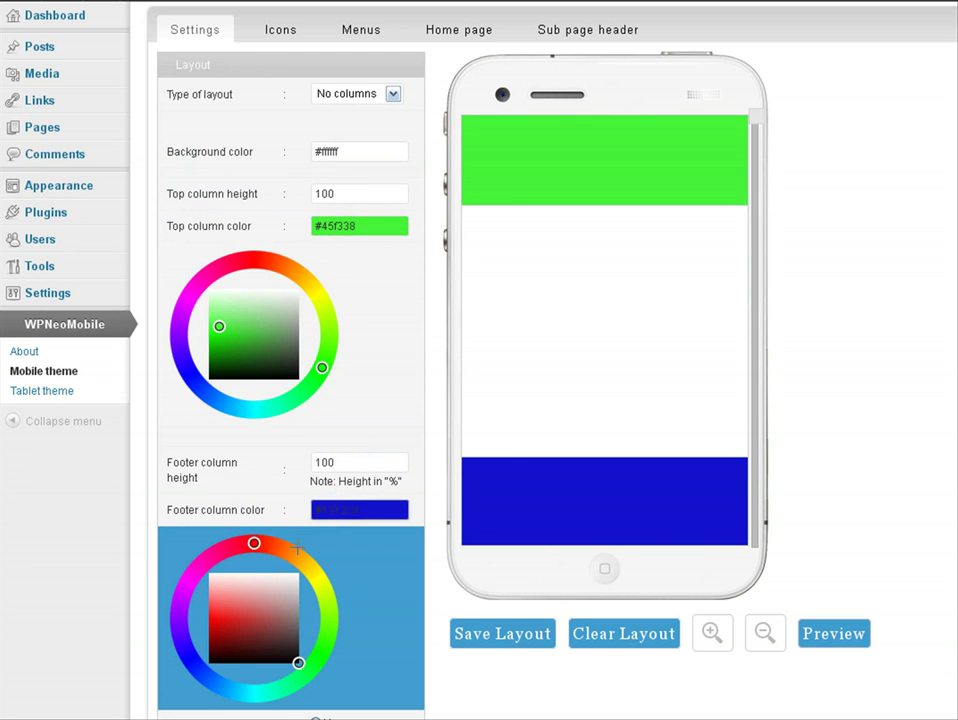
pyautogui.click(321, 658)
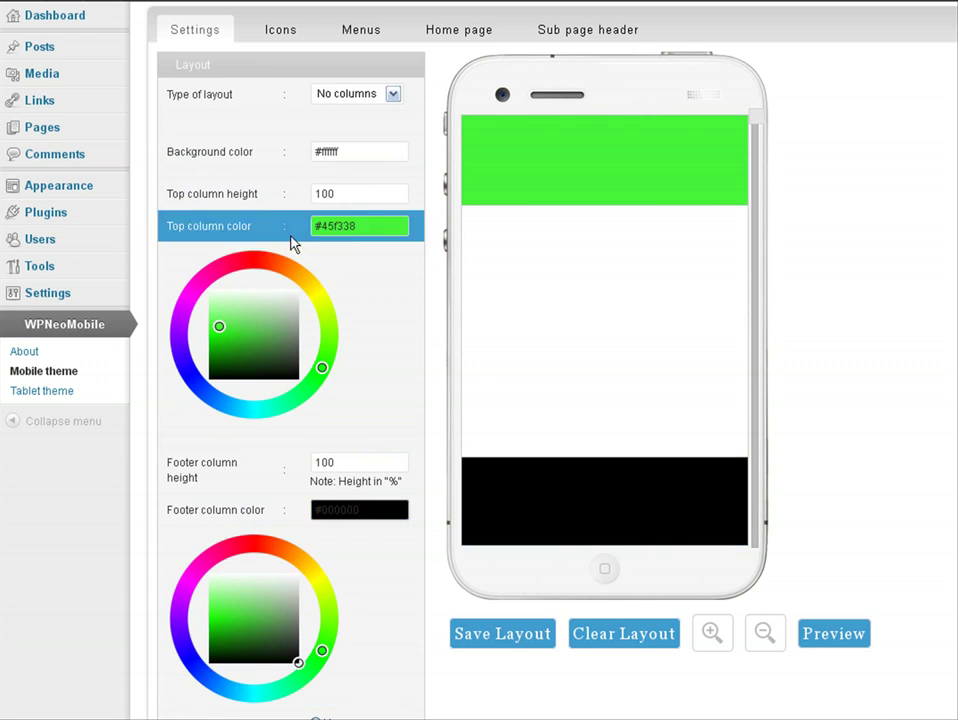
pyautogui.click(284, 70)
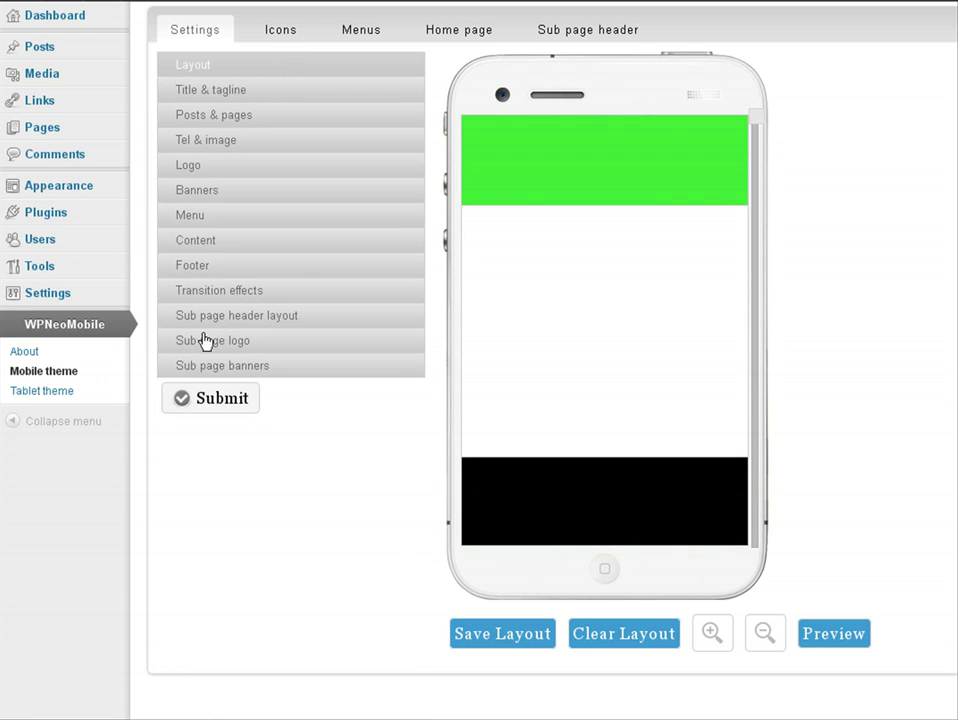
pyautogui.click(216, 405)
# Set the top column height to 500
pyautogui.click(237, 66)
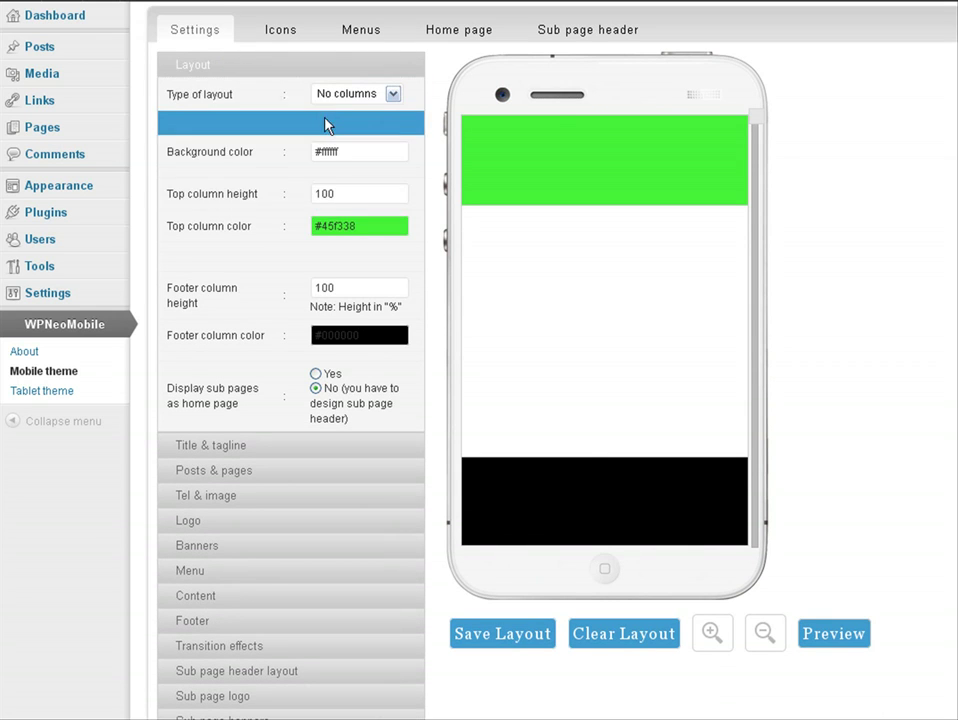
pyautogui.moveTo(342, 190); pyautogui.dragTo(301, 193)
pyautogui.write('500')
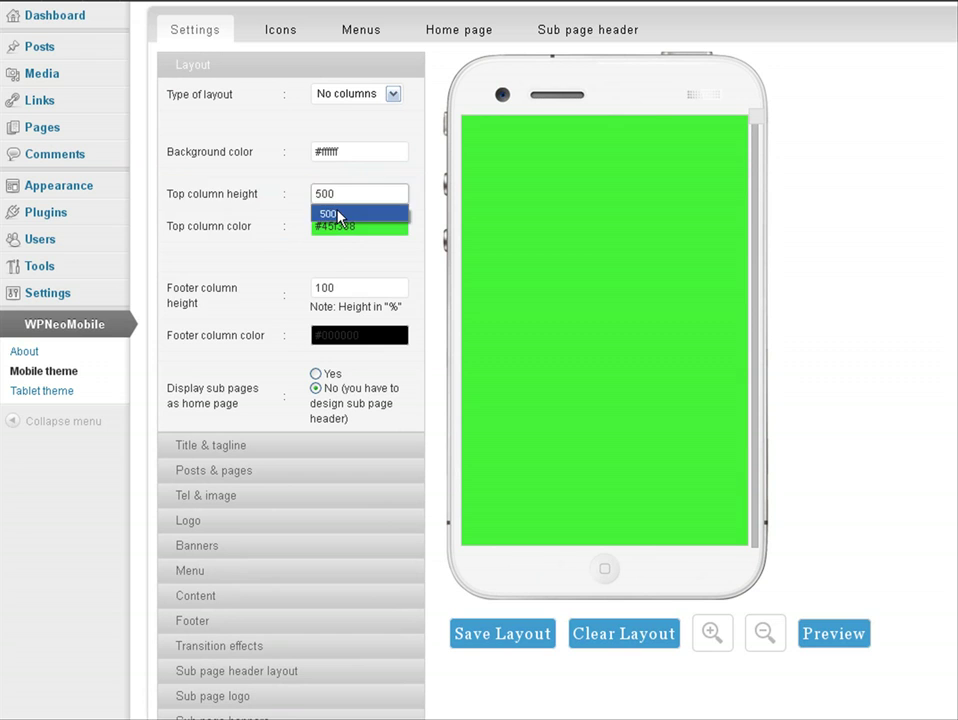
pyautogui.click(338, 213)
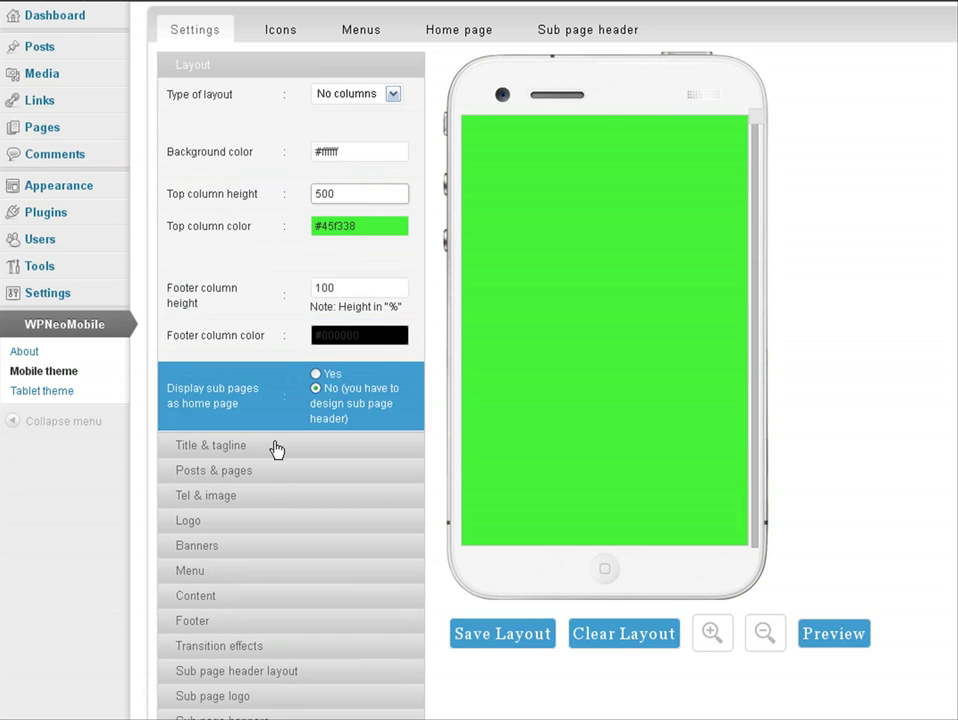
# Save the theme settings and expand Title & tagline, Posts & pages, and Tel & image
pyautogui.click(265, 65)
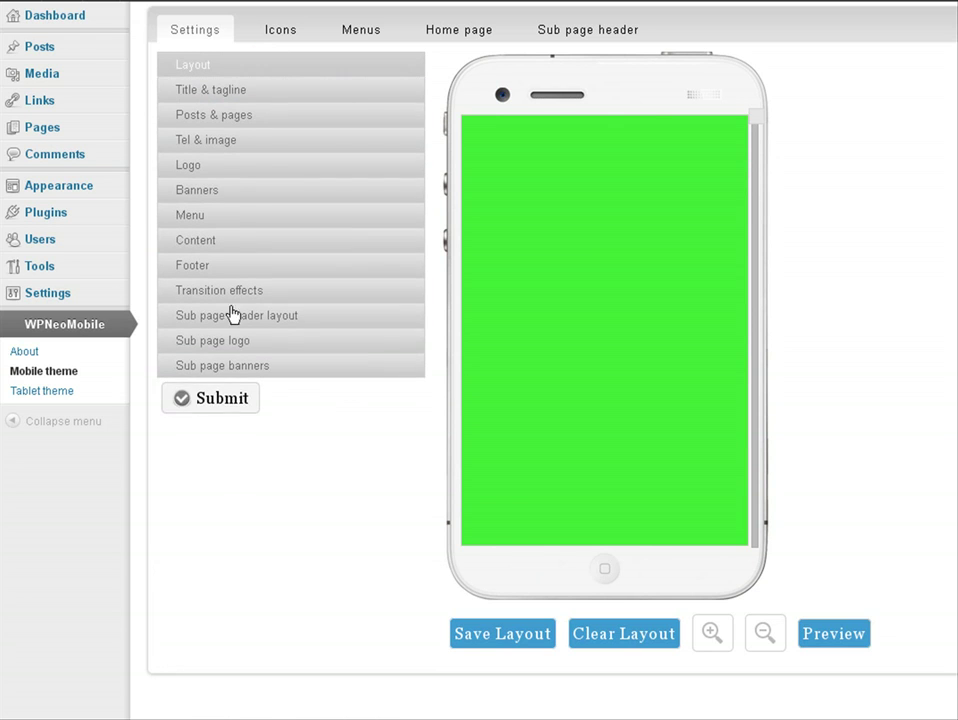
pyautogui.click(220, 400)
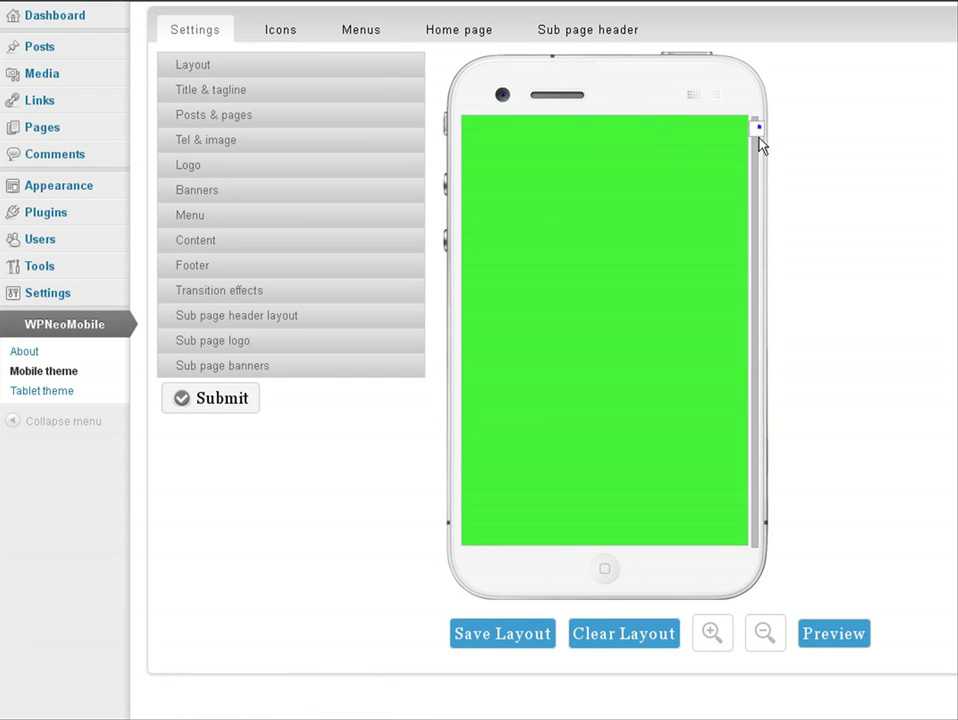
pyautogui.moveTo(759, 140); pyautogui.dragTo(735, 130)
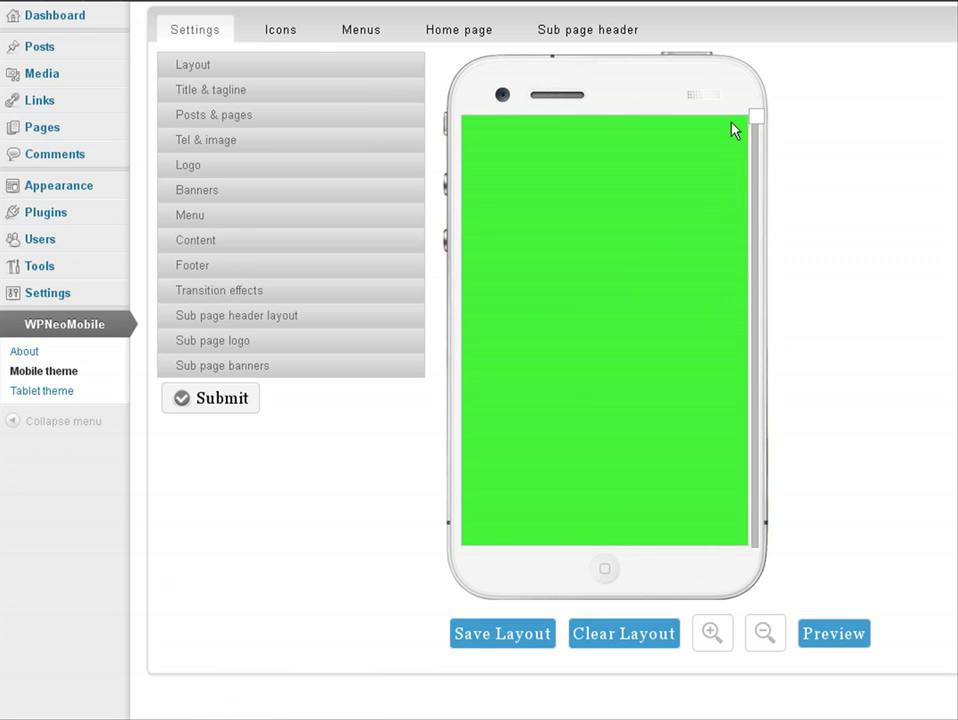
pyautogui.click(312, 90)
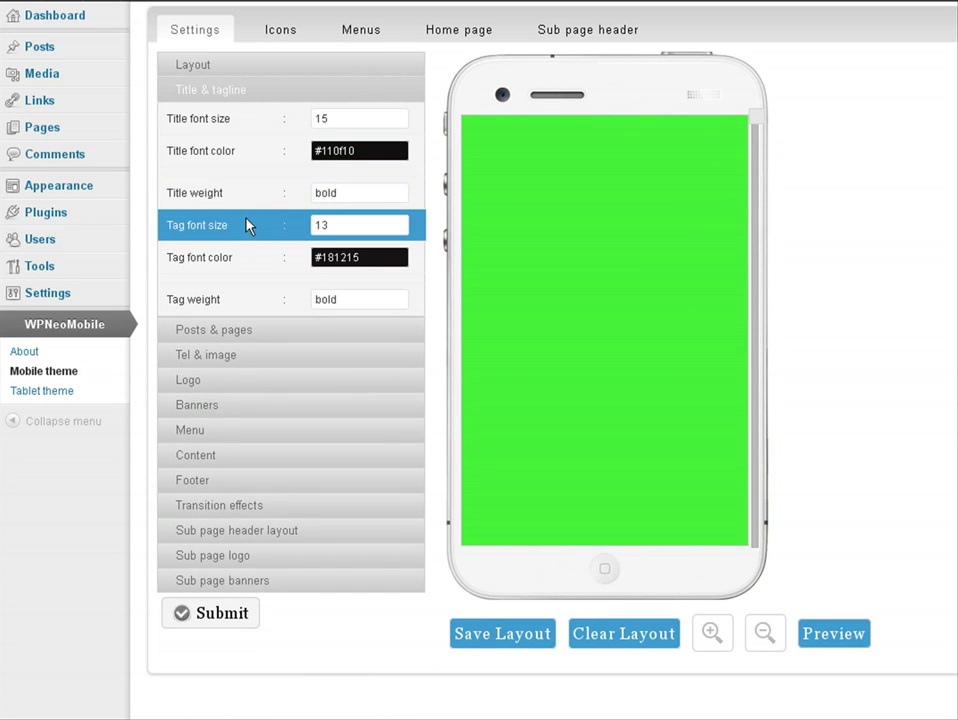
pyautogui.click(242, 330)
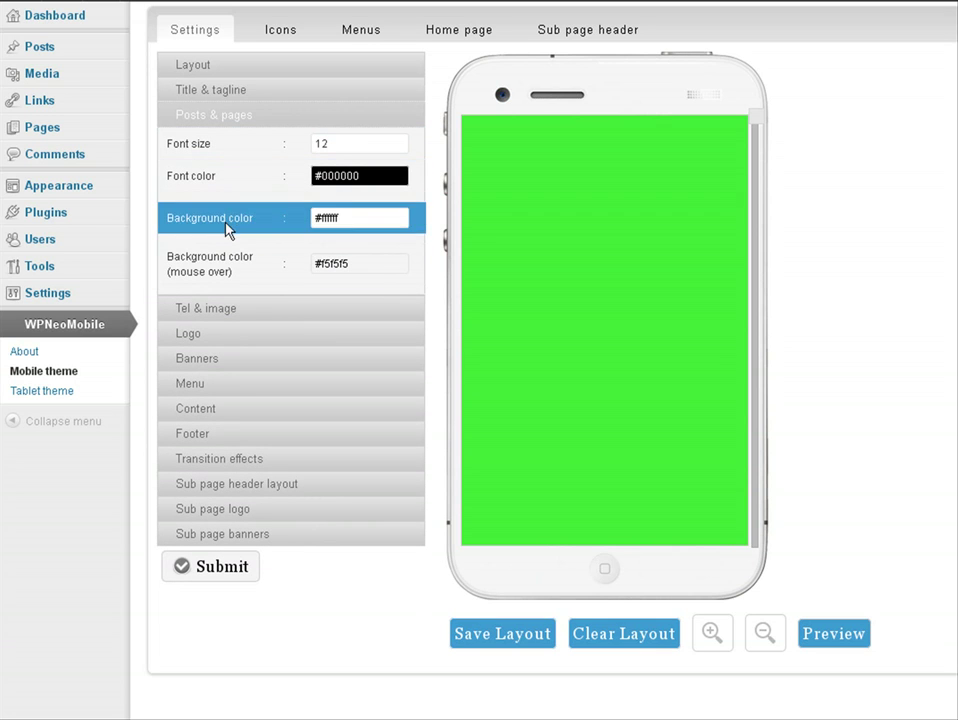
pyautogui.click(227, 309)
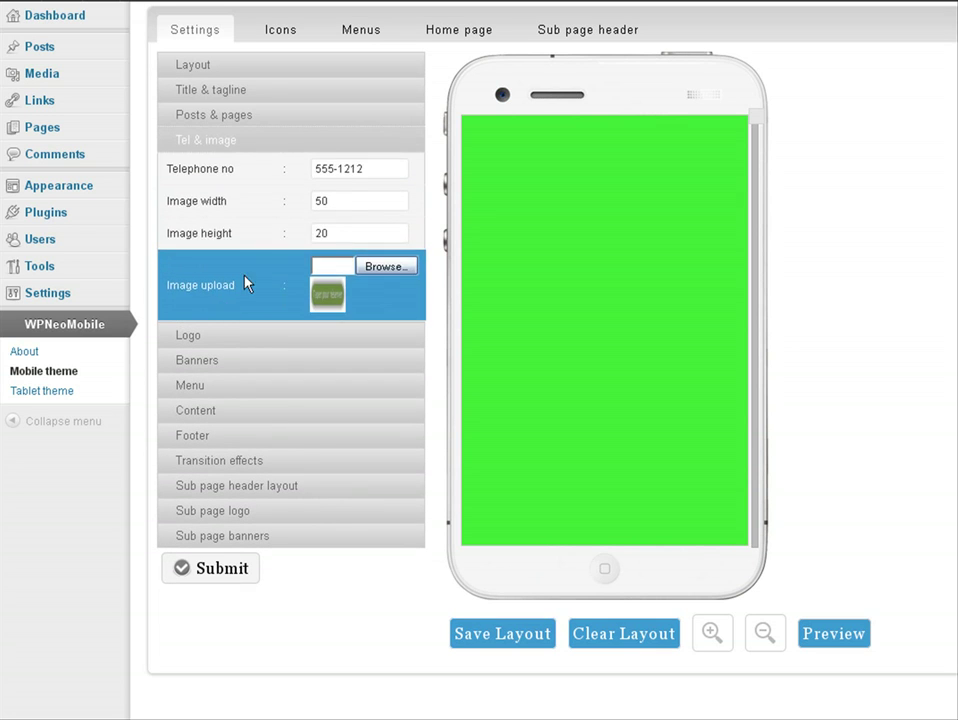
# Pick the 'mobile' image file for the Tel & image upload
pyautogui.moveTo(370, 172); pyautogui.dragTo(329, 171)
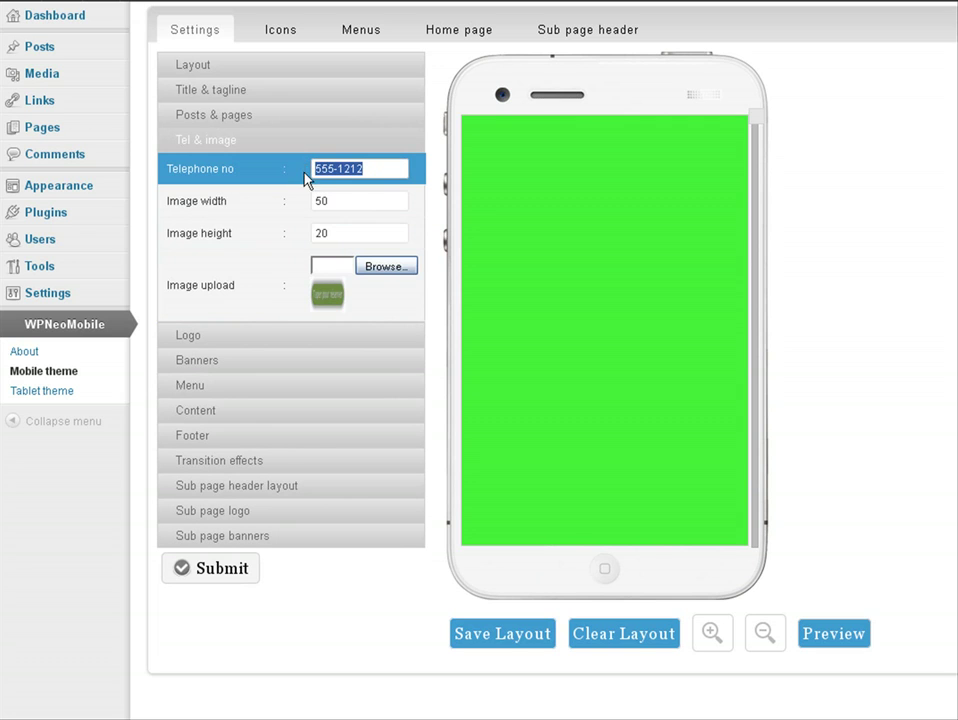
pyautogui.click(369, 270)
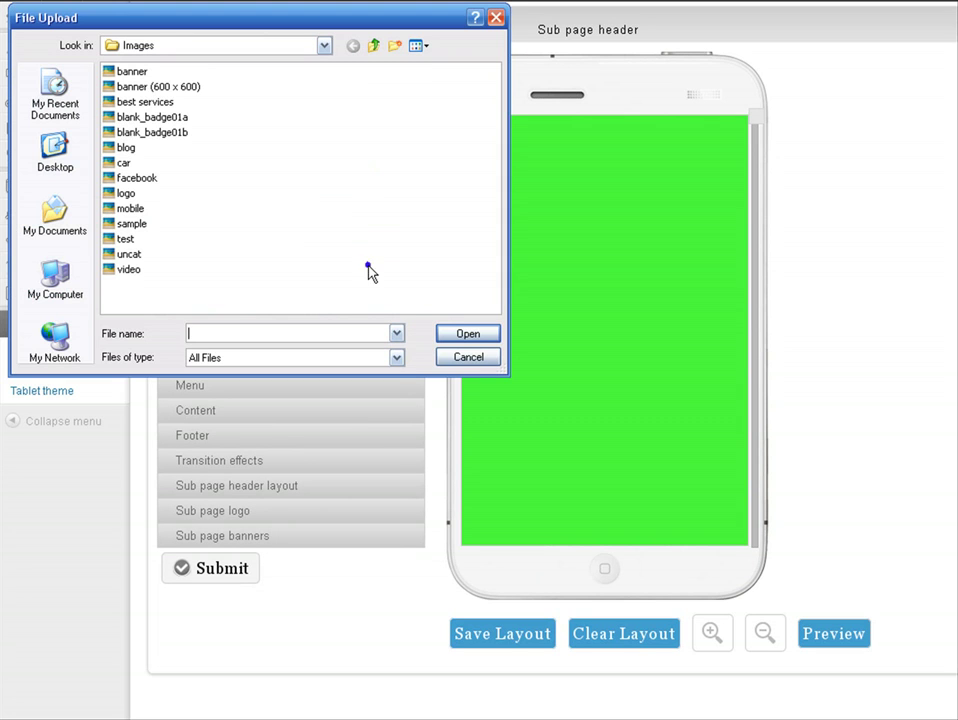
pyautogui.click(131, 209)
pyautogui.click(466, 335)
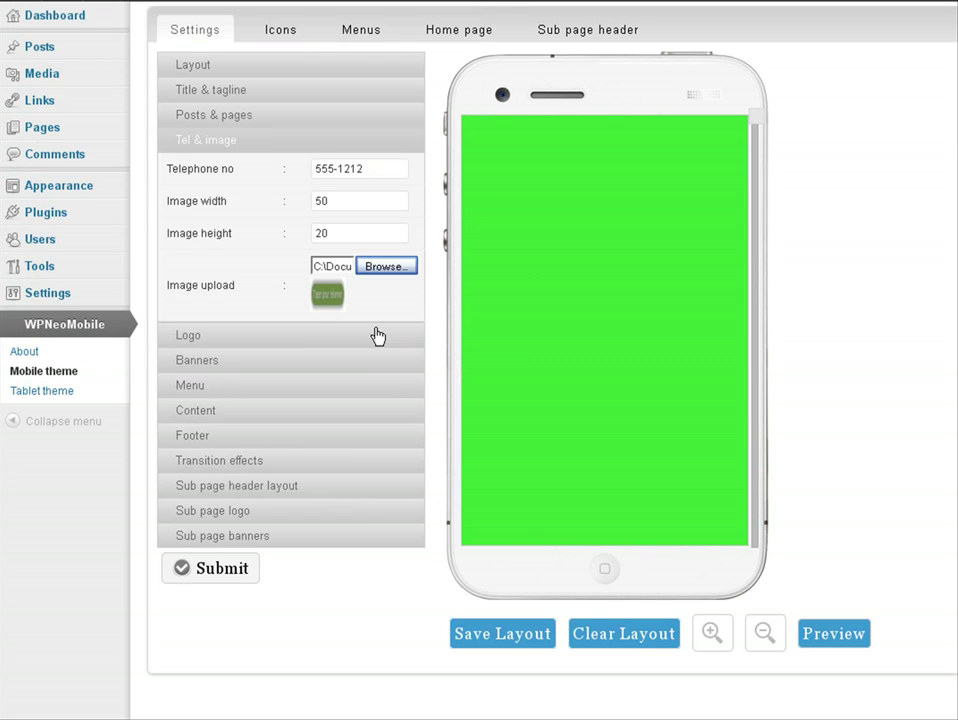
pyautogui.click(331, 334)
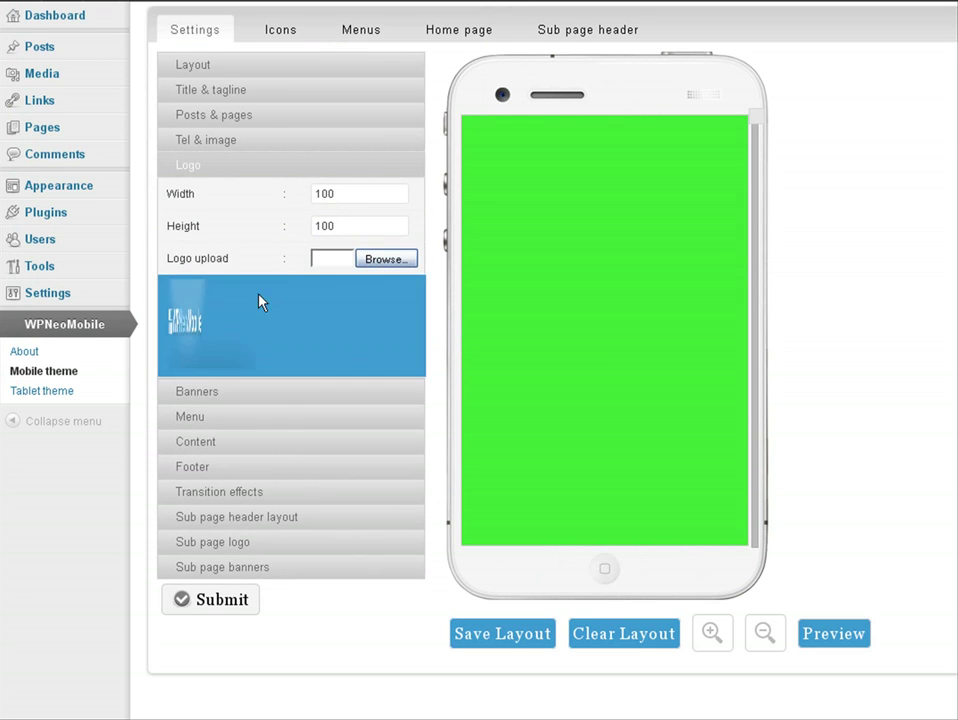
# Choose the 'logo' image file for the Logo upload
pyautogui.click(380, 260)
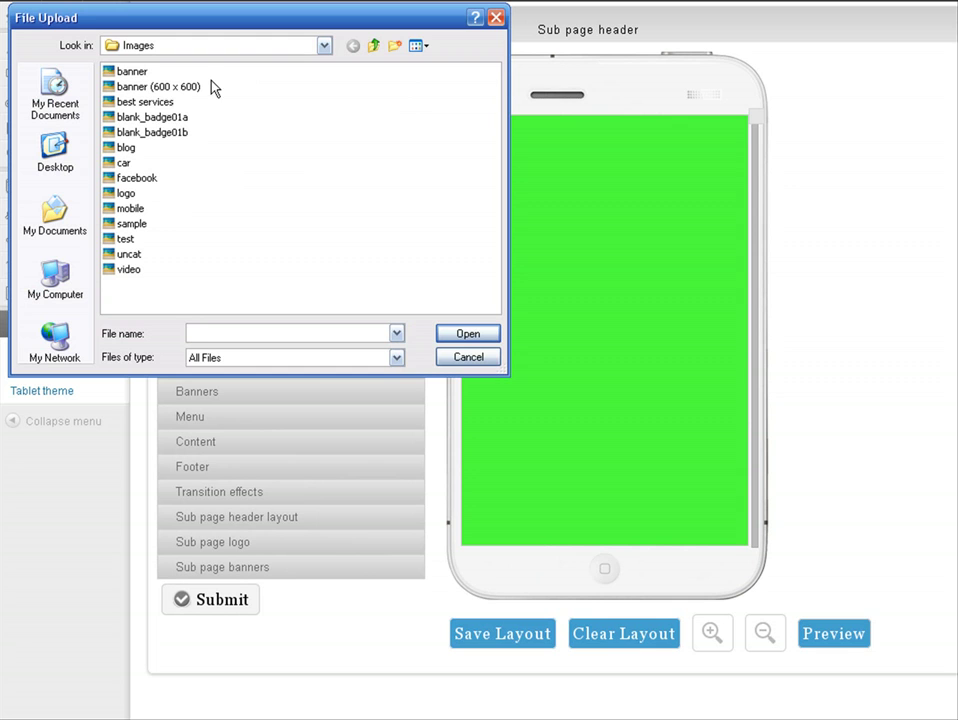
pyautogui.click(125, 193)
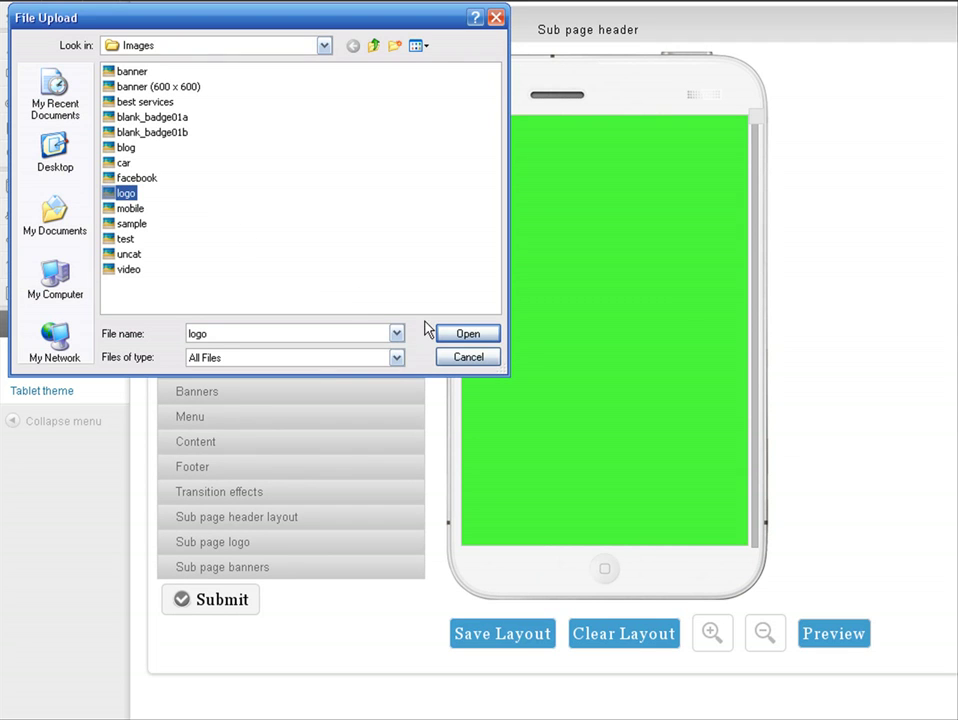
pyautogui.click(485, 336)
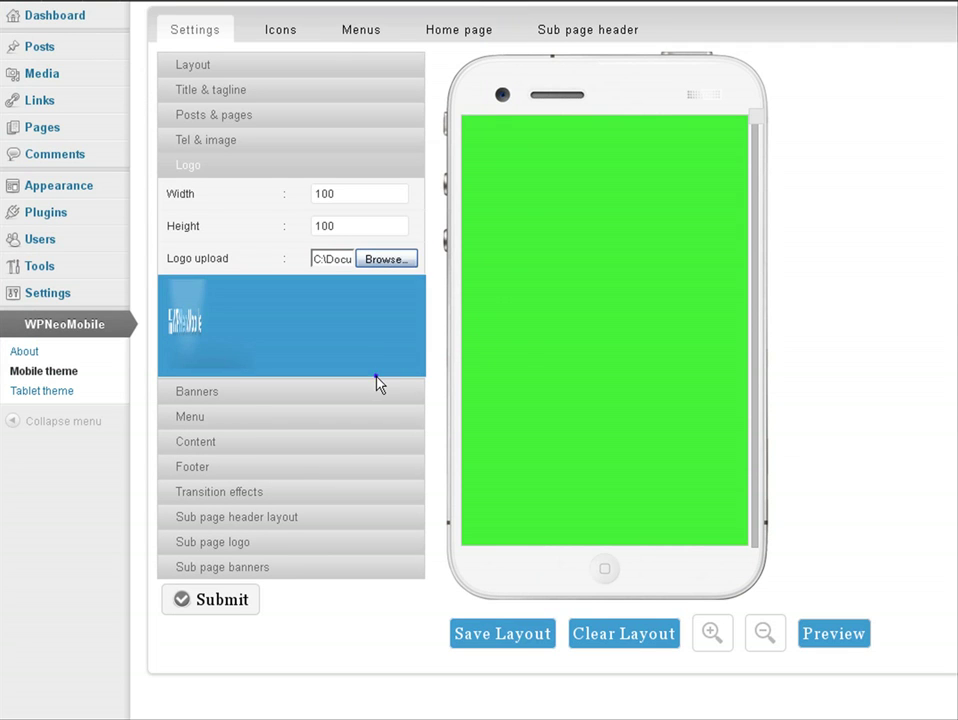
# Choose the 'banner' image file for the Banners upload
pyautogui.click(377, 386)
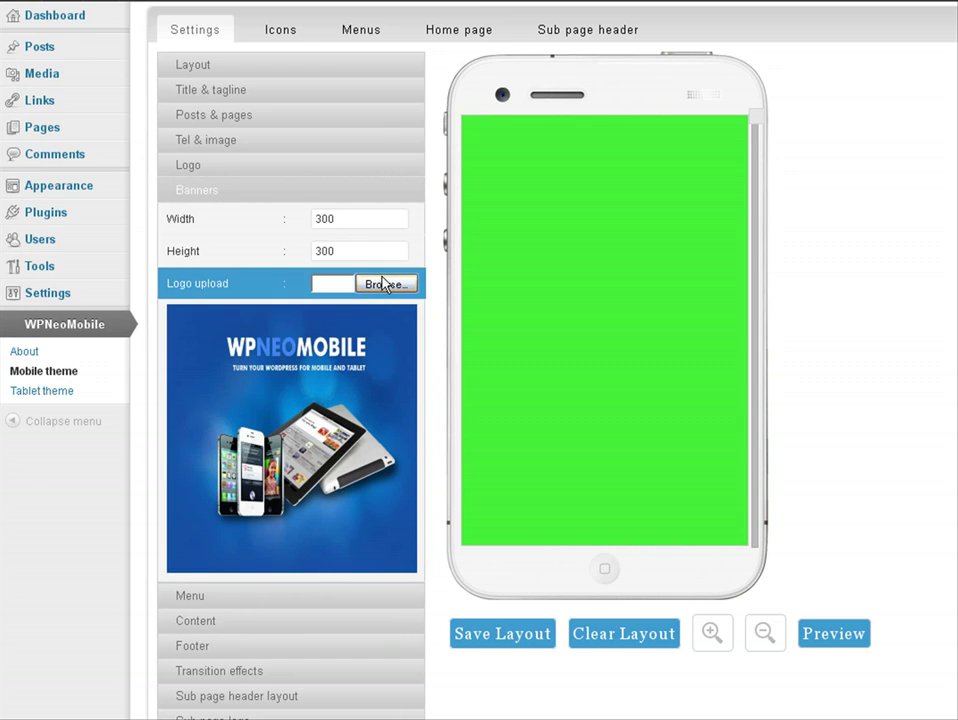
pyautogui.click(384, 284)
pyautogui.click(132, 72)
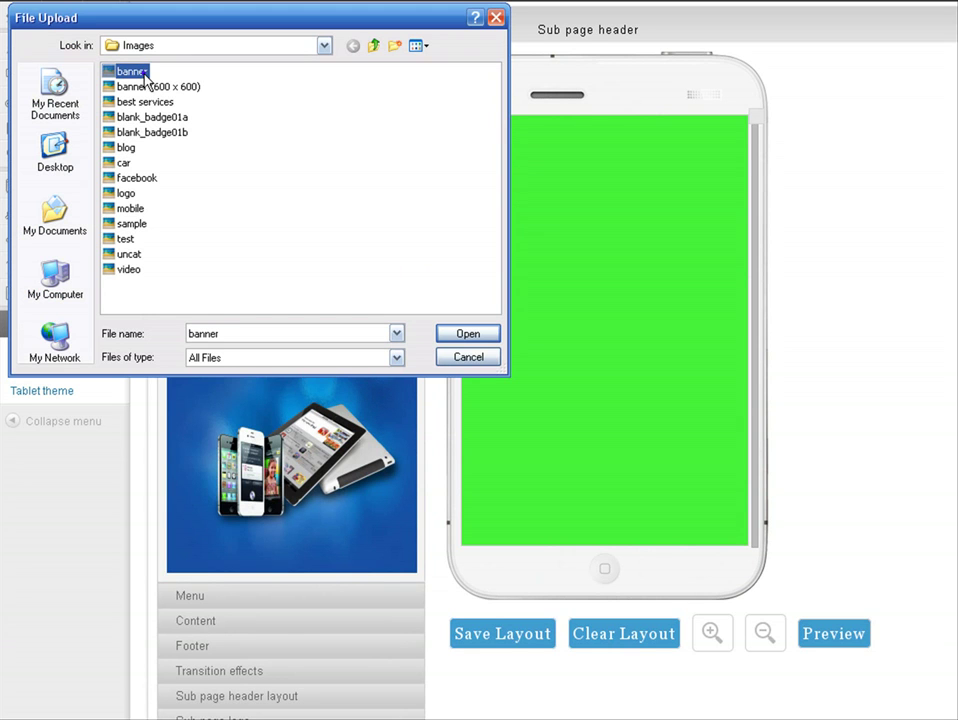
pyautogui.click(468, 334)
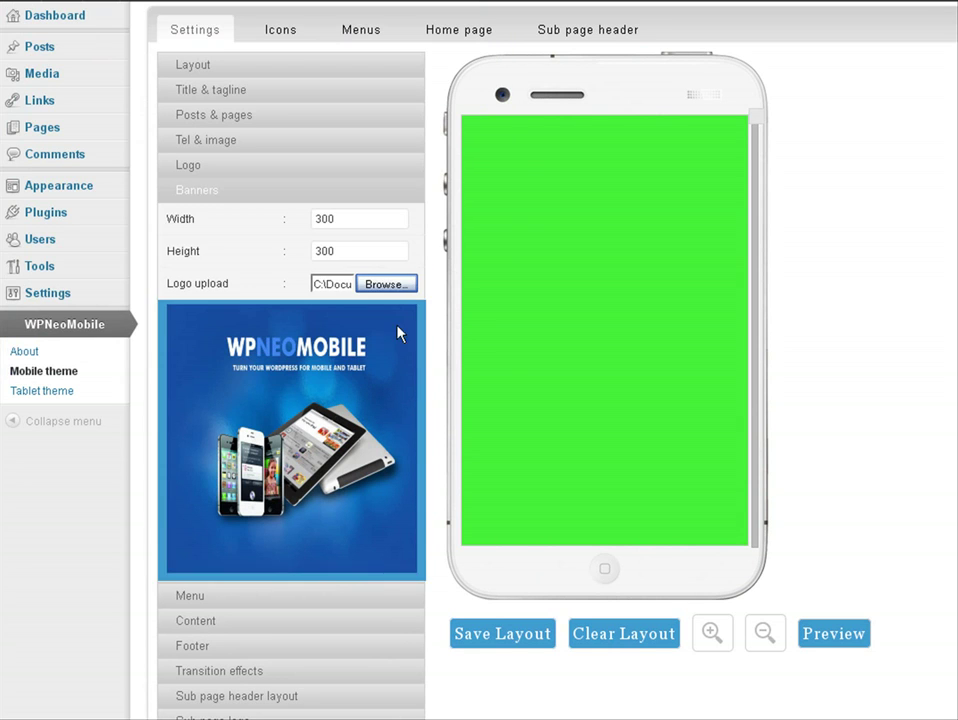
pyautogui.click(312, 204)
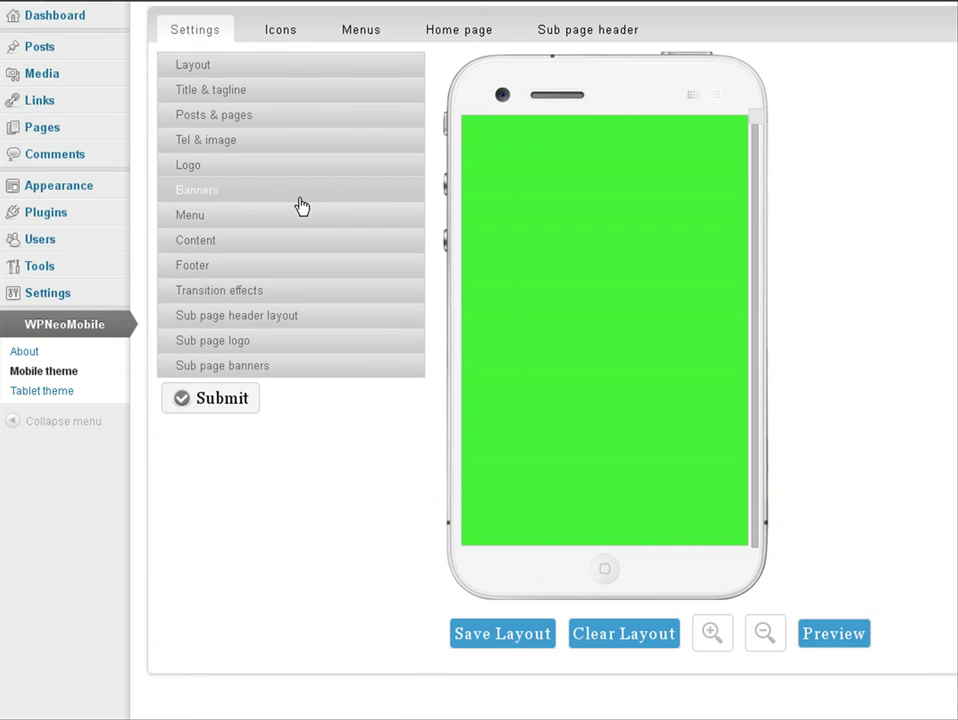
# Expand Menu, Content, Footer and Transition effects, and set the effect type to Fade
pyautogui.click(272, 218)
pyautogui.click(323, 243)
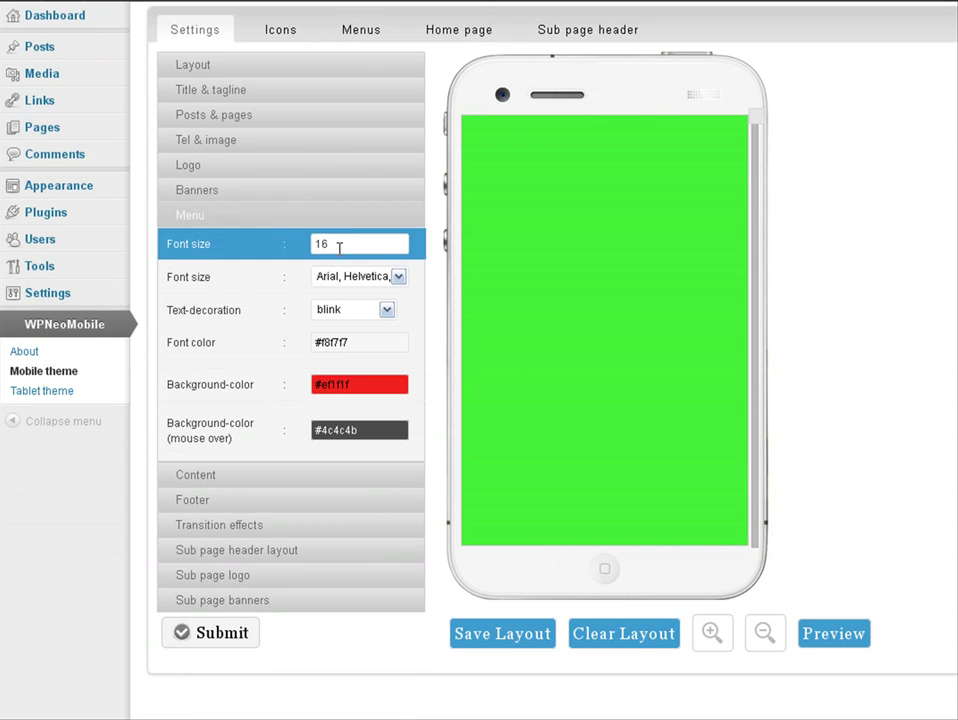
pyautogui.click(310, 474)
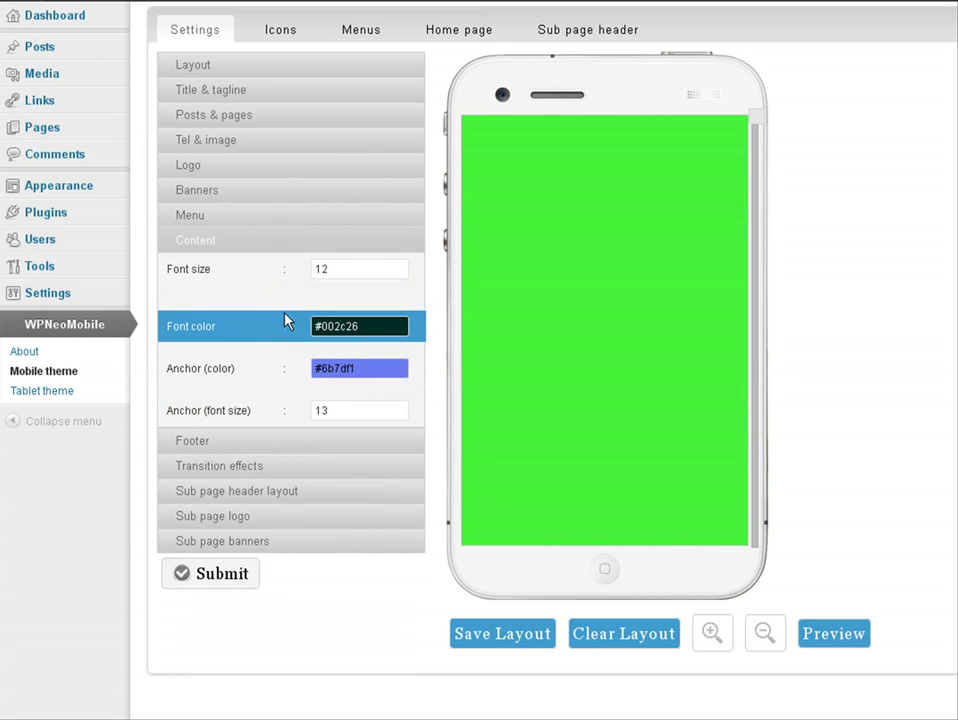
pyautogui.click(274, 440)
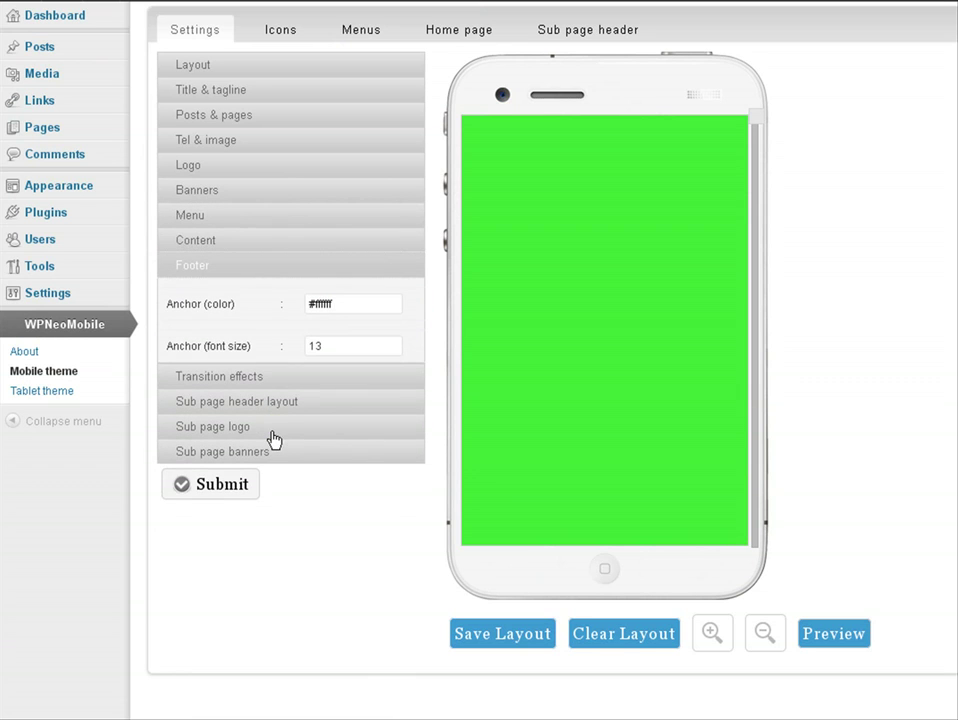
pyautogui.click(271, 377)
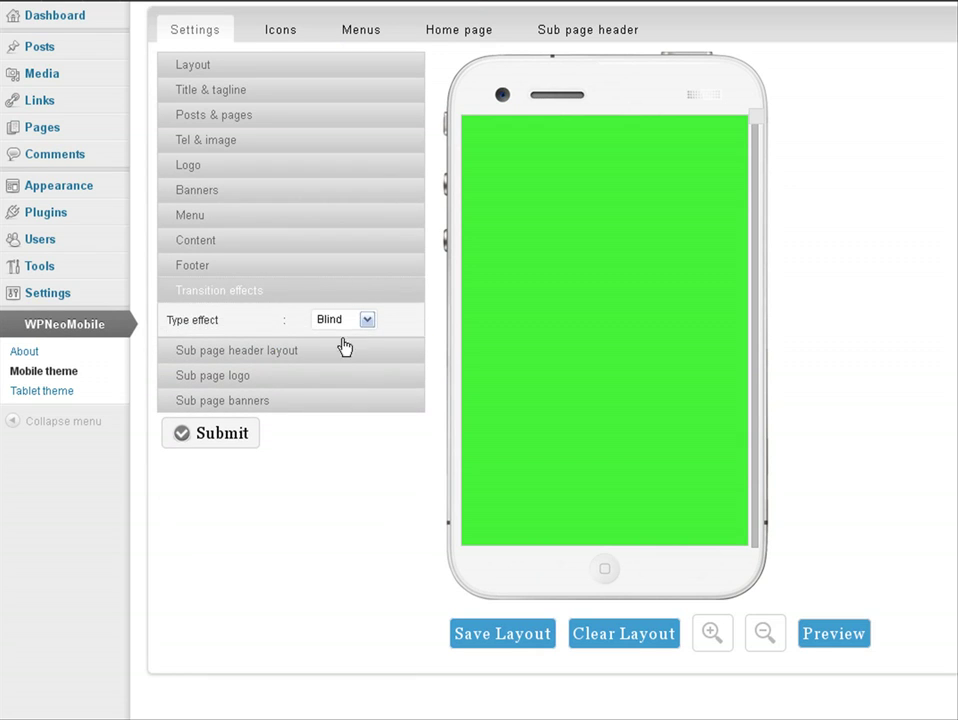
pyautogui.click(368, 319)
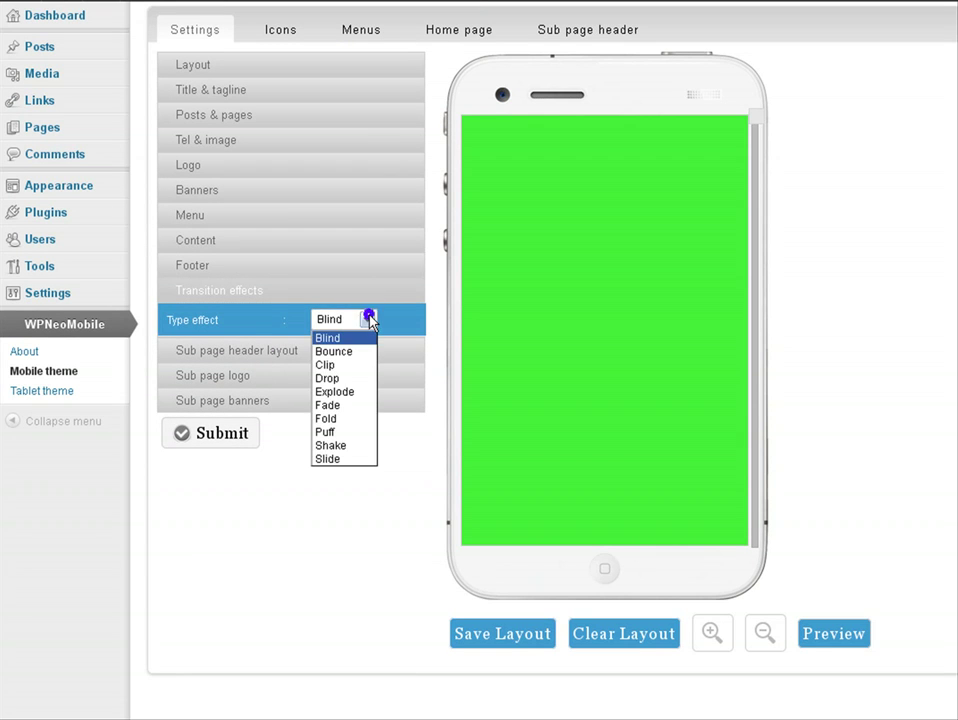
pyautogui.click(345, 405)
# Review the sub page header layout, logo and banner settings
pyautogui.click(310, 352)
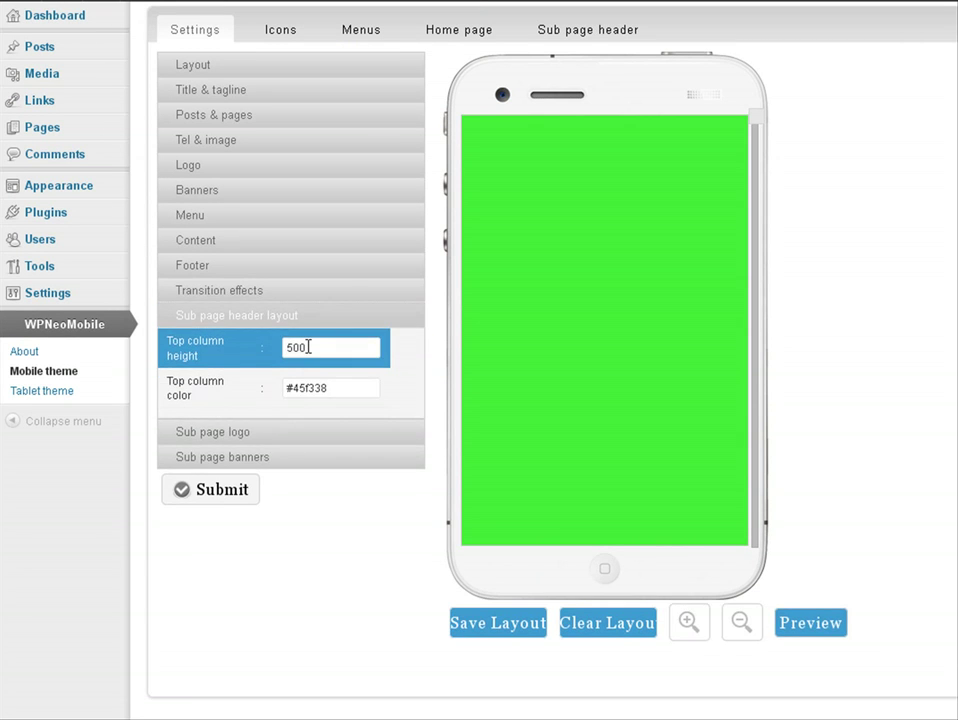
pyautogui.click(282, 432)
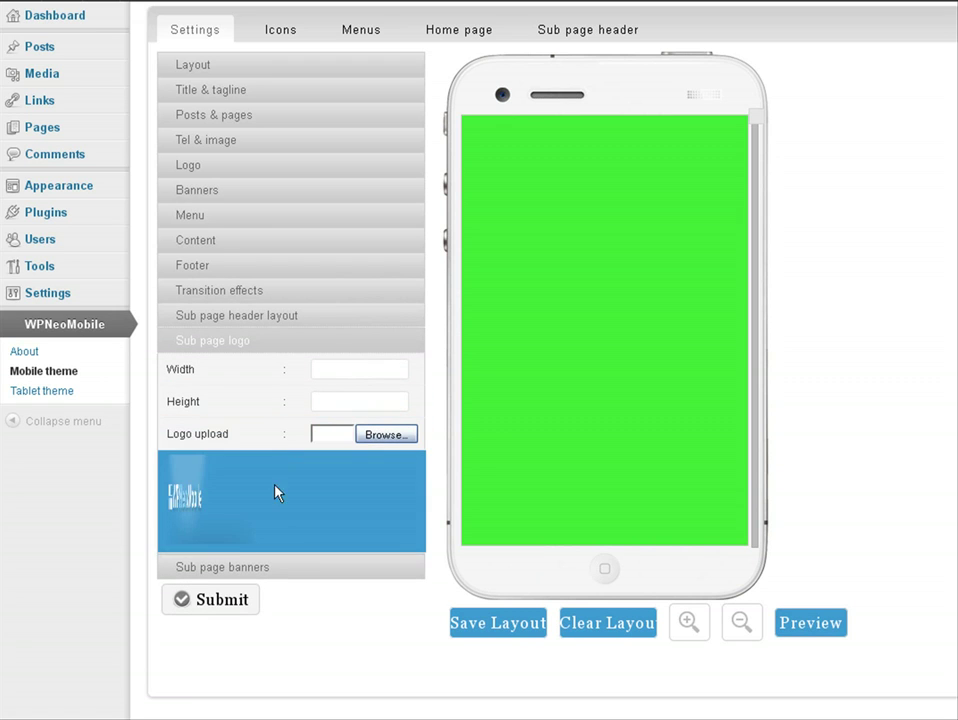
pyautogui.click(252, 568)
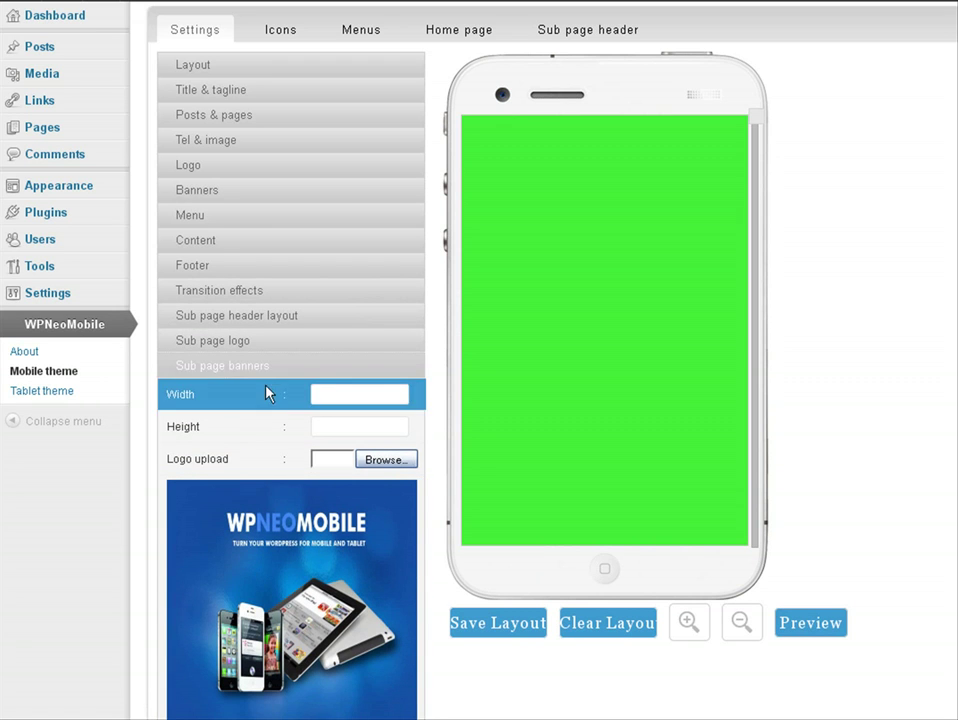
pyautogui.click(265, 370)
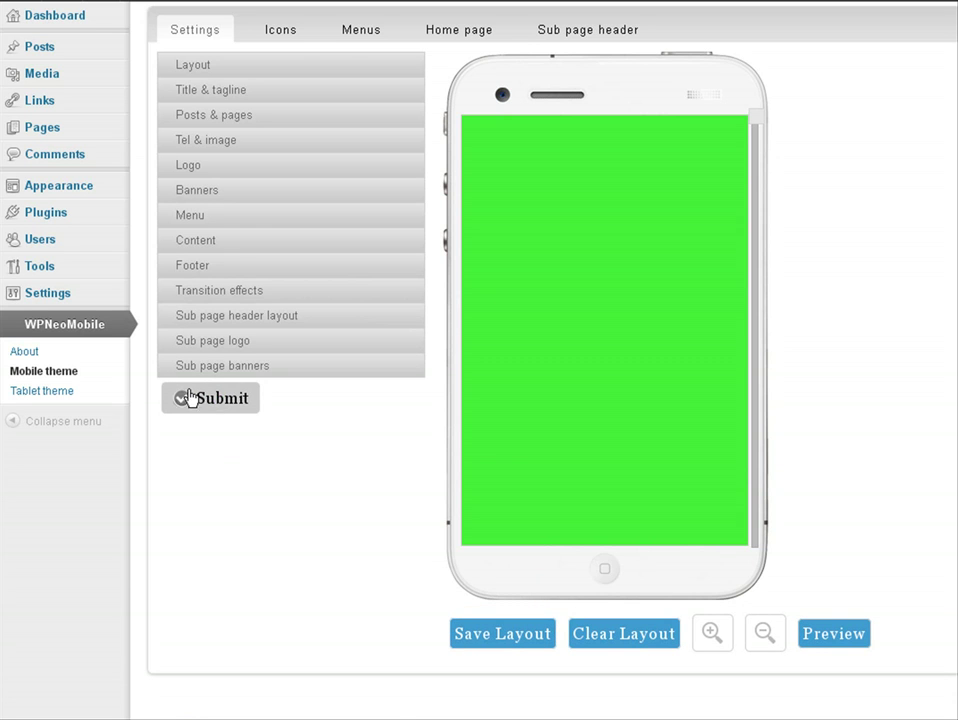
pyautogui.click(366, 39)
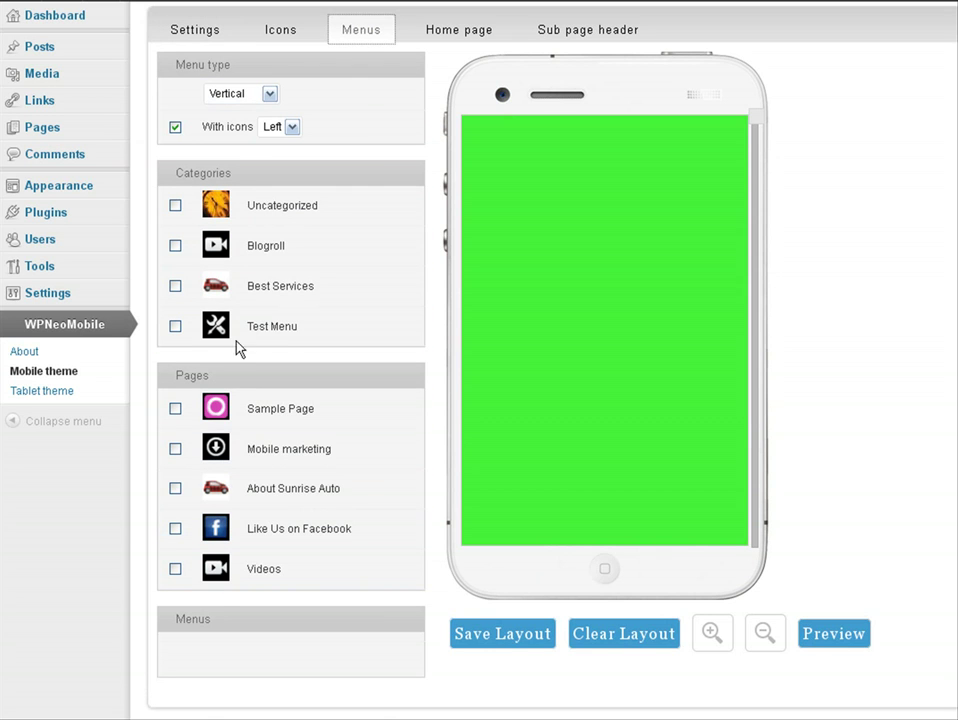
# On the Icons tab, upload the 'blog' image as the Blogroll category icon and submit
pyautogui.click(295, 29)
pyautogui.click(349, 95)
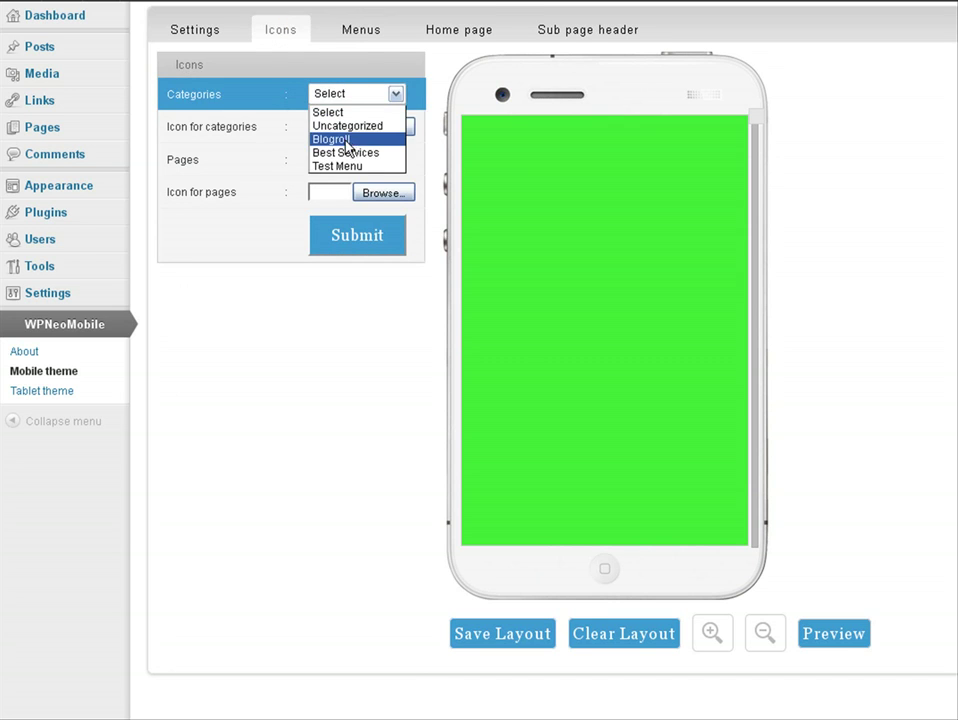
pyautogui.click(342, 142)
pyautogui.click(375, 128)
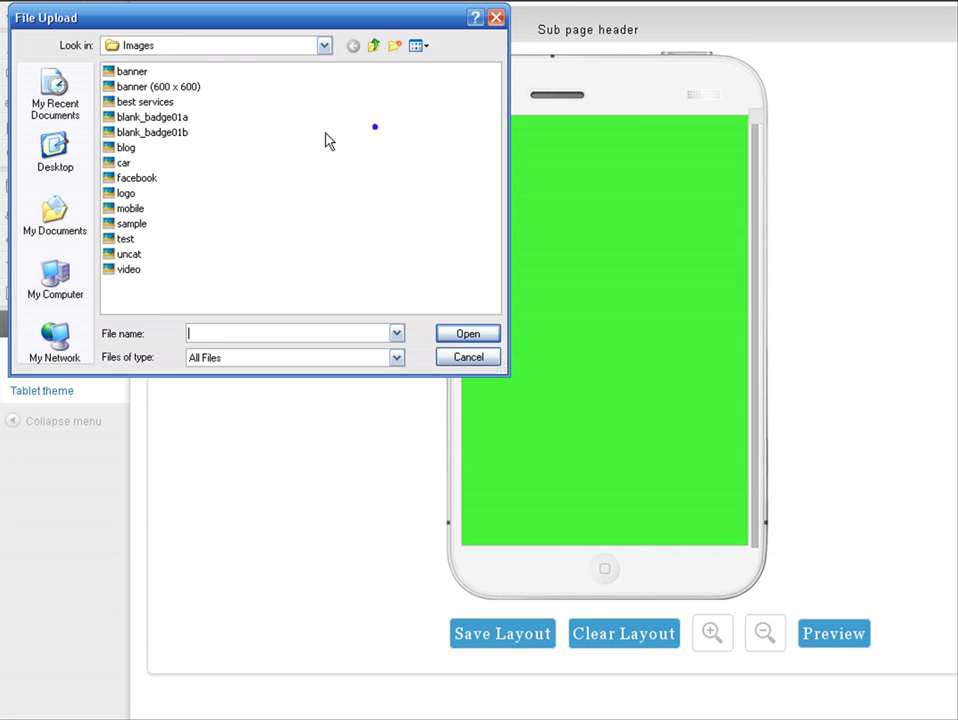
pyautogui.click(128, 149)
pyautogui.click(466, 334)
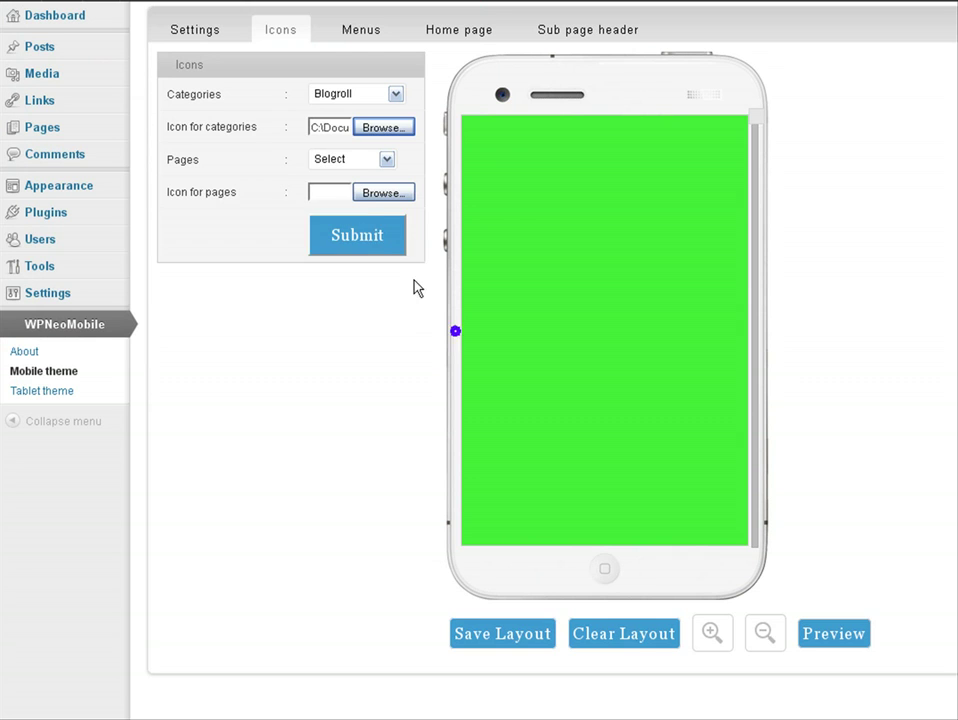
pyautogui.click(369, 237)
pyautogui.click(364, 34)
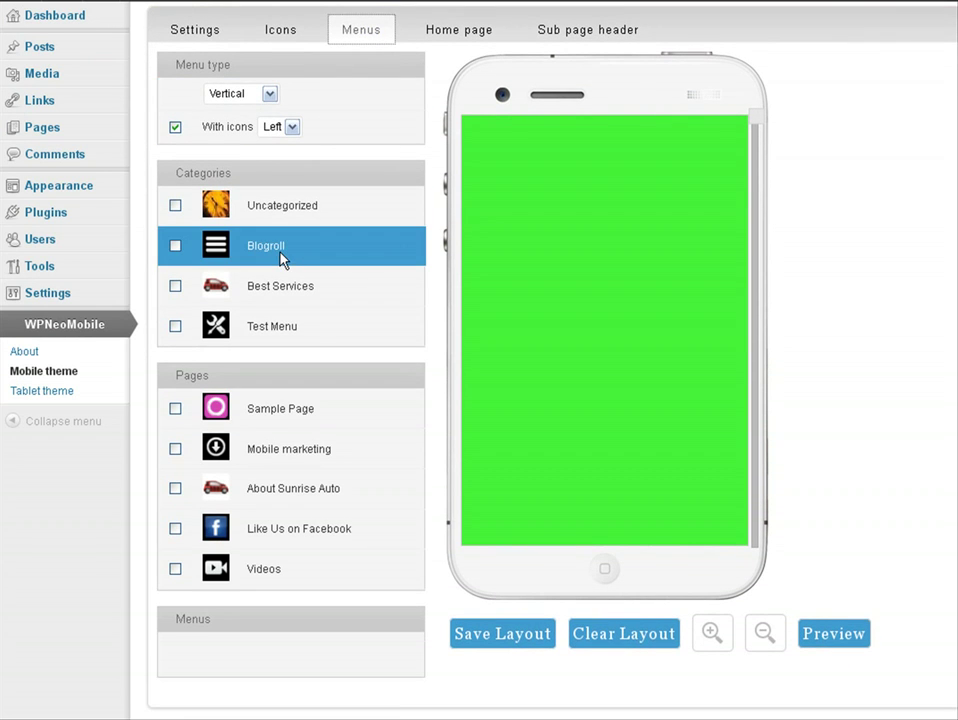
# Add Blogroll, Best Services and Test Menu to the phone menu
pyautogui.click(175, 245)
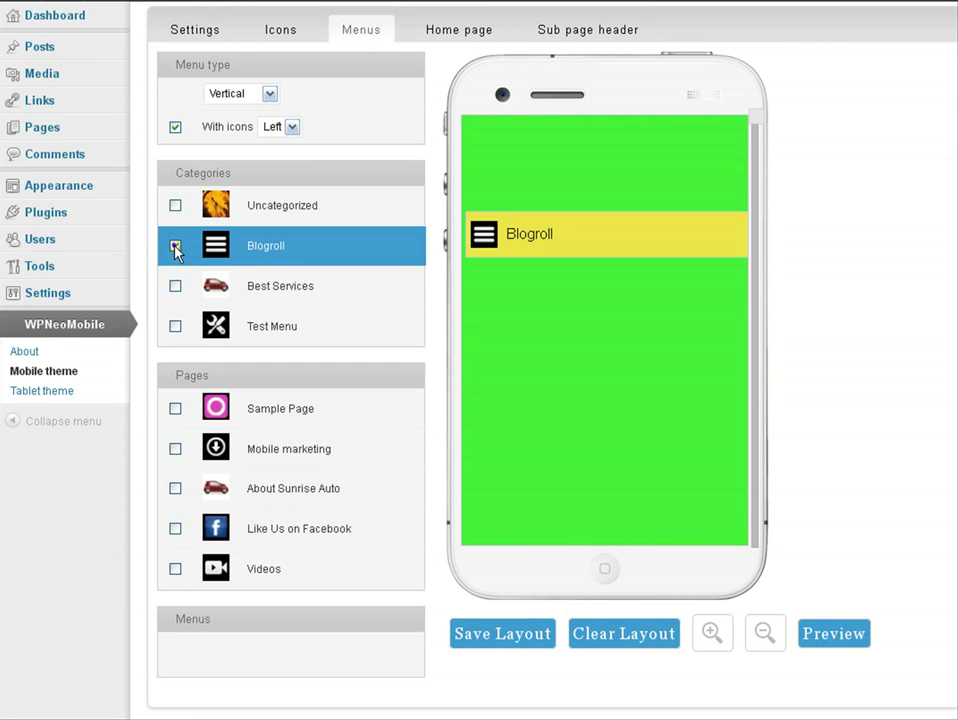
pyautogui.click(175, 288)
pyautogui.click(175, 326)
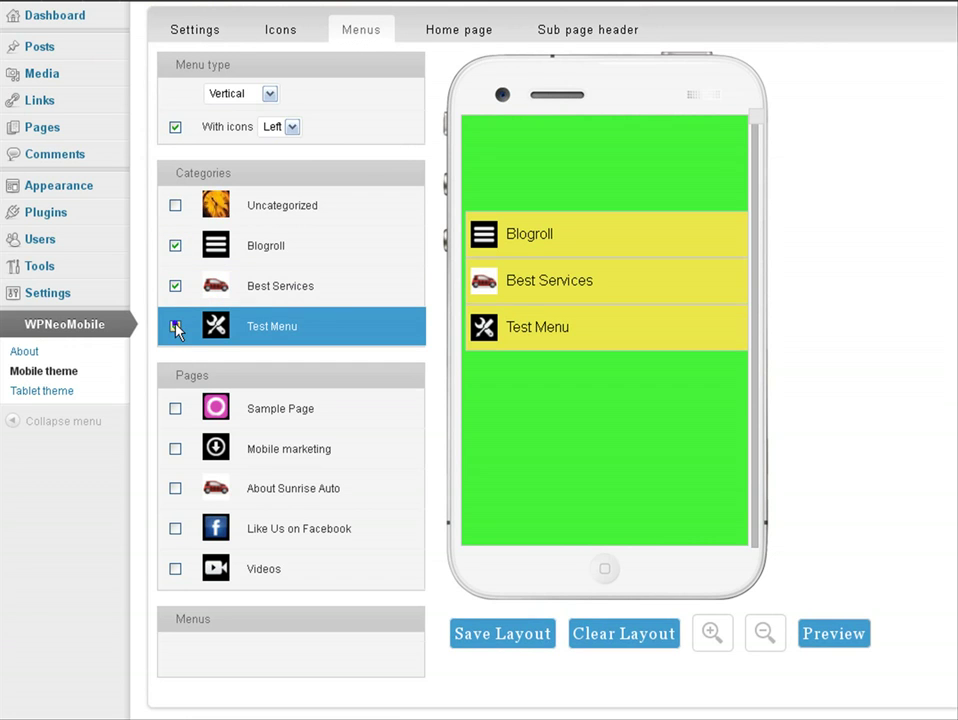
pyautogui.moveTo(607, 237); pyautogui.dragTo(614, 212)
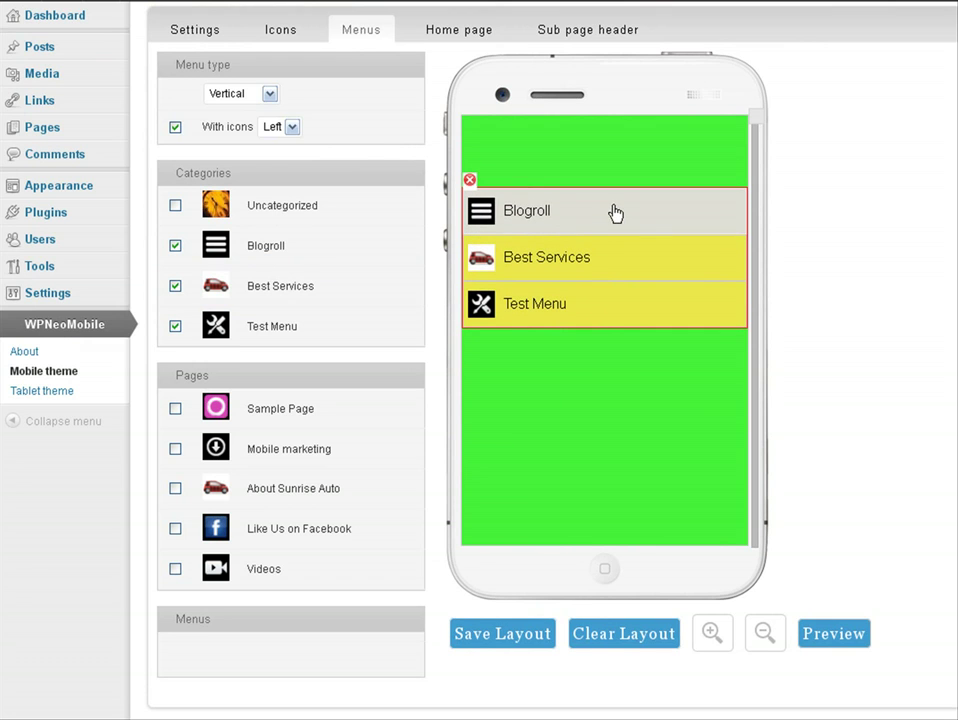
# After trying horizontal and top-icon options, set the menu to Vertical with icons on the Left
pyautogui.click(270, 95)
pyautogui.click(240, 126)
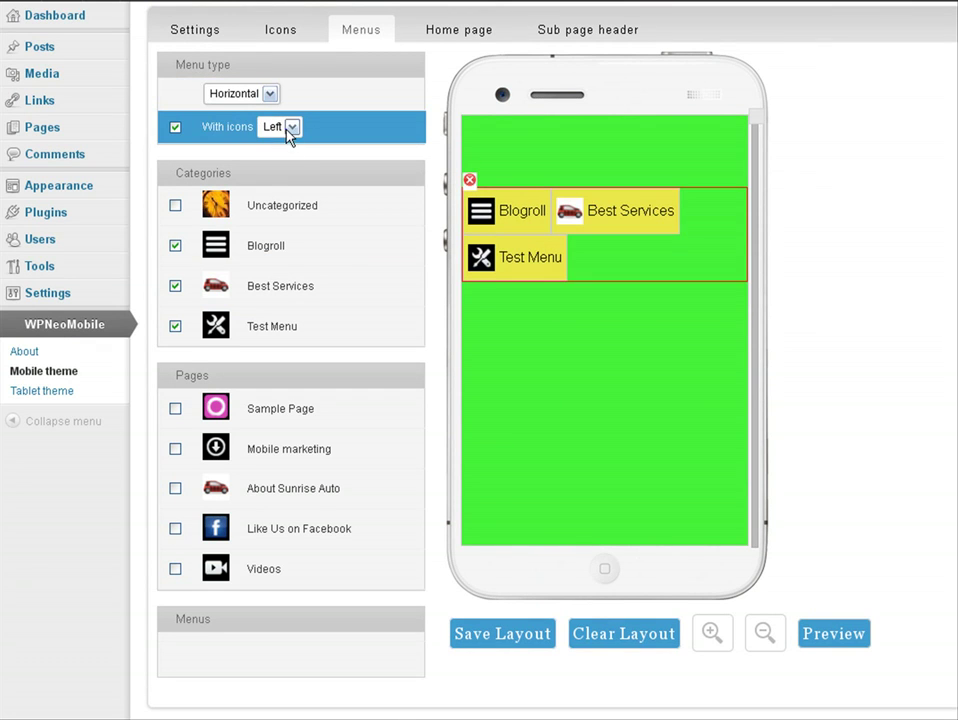
pyautogui.click(290, 127)
pyautogui.click(276, 144)
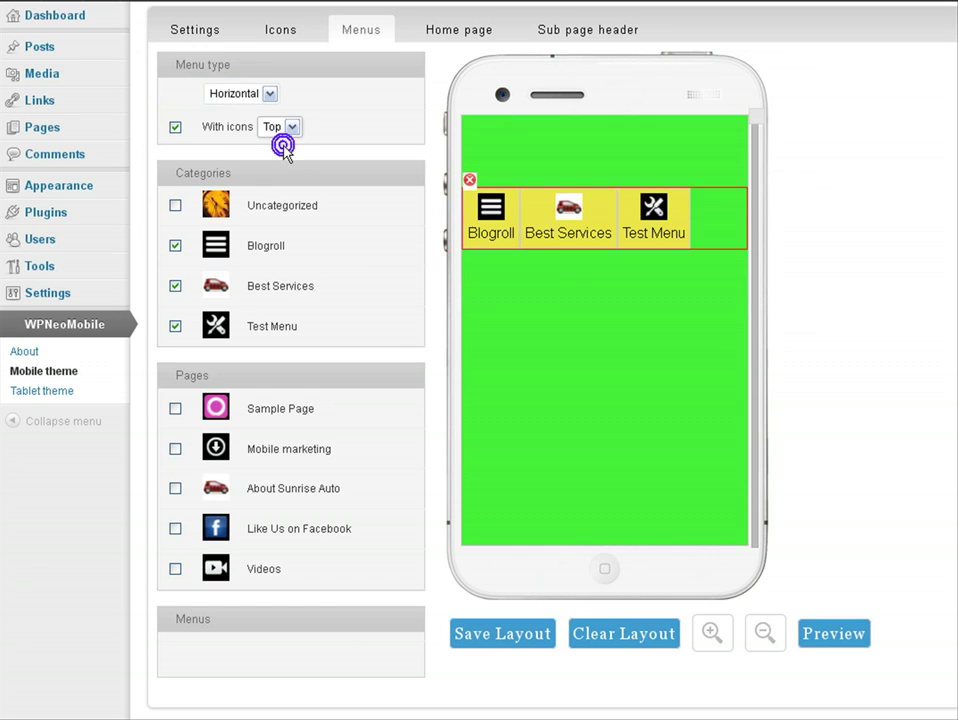
pyautogui.click(176, 129)
pyautogui.click(176, 129)
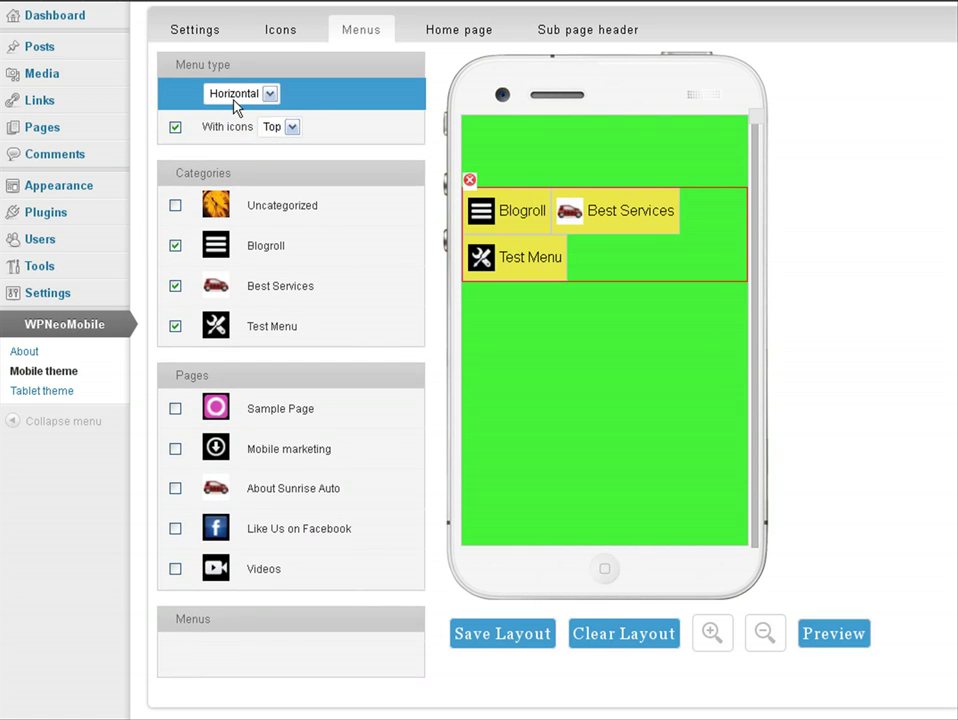
pyautogui.click(269, 93)
pyautogui.click(232, 110)
pyautogui.click(280, 129)
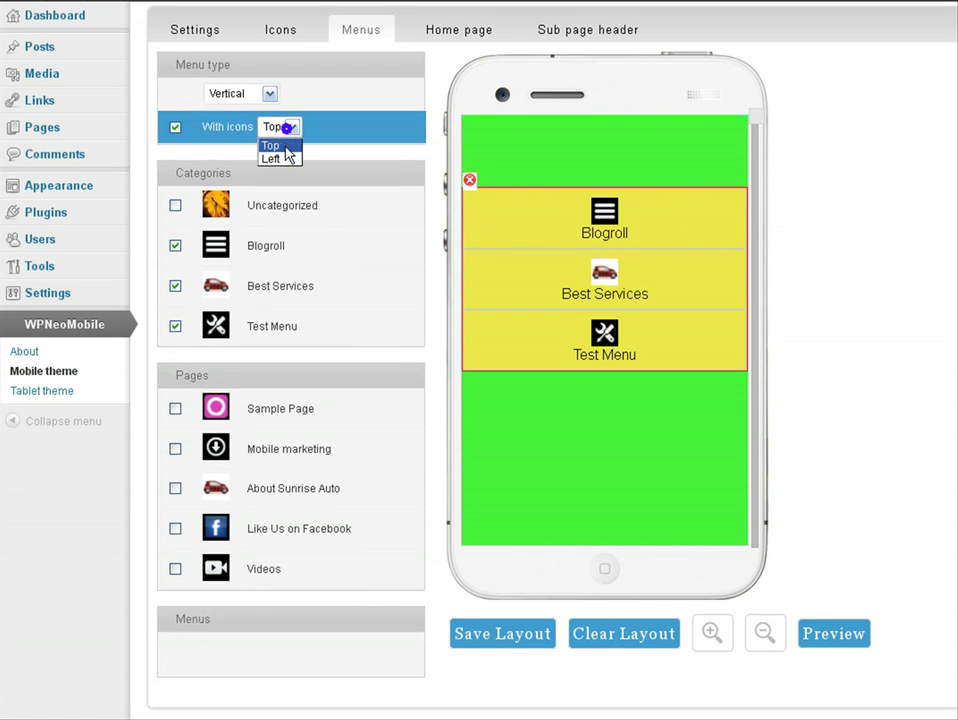
pyautogui.click(285, 158)
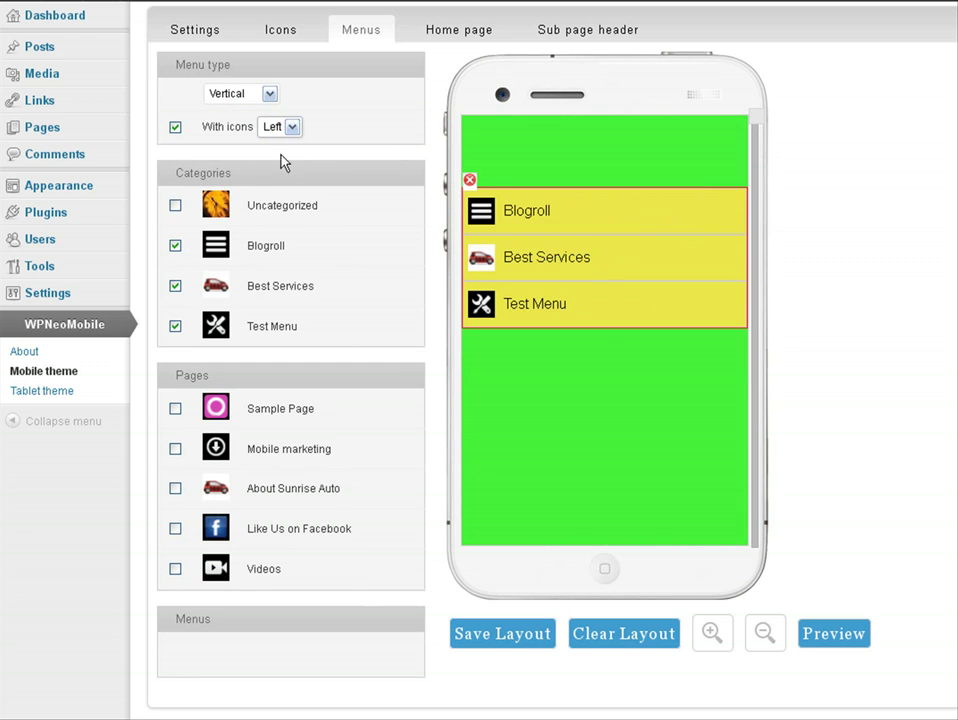
# Add Sample Page, Mobile marketing and About Sunrise Auto, and move the menu block lower
pyautogui.click(176, 409)
pyautogui.click(176, 449)
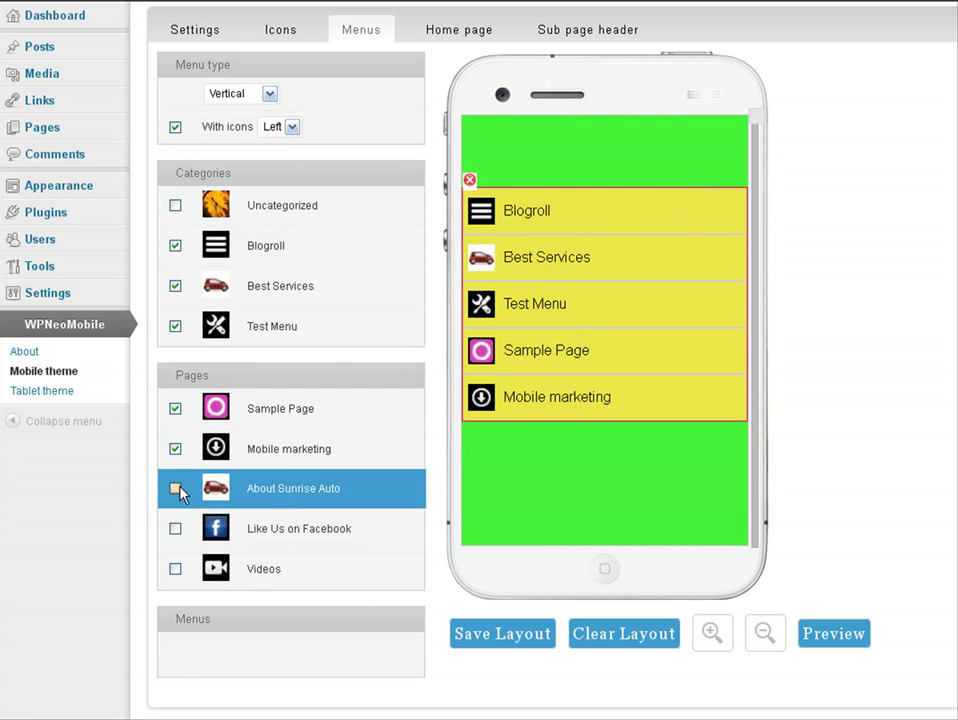
pyautogui.click(177, 489)
pyautogui.moveTo(594, 218); pyautogui.dragTo(584, 275)
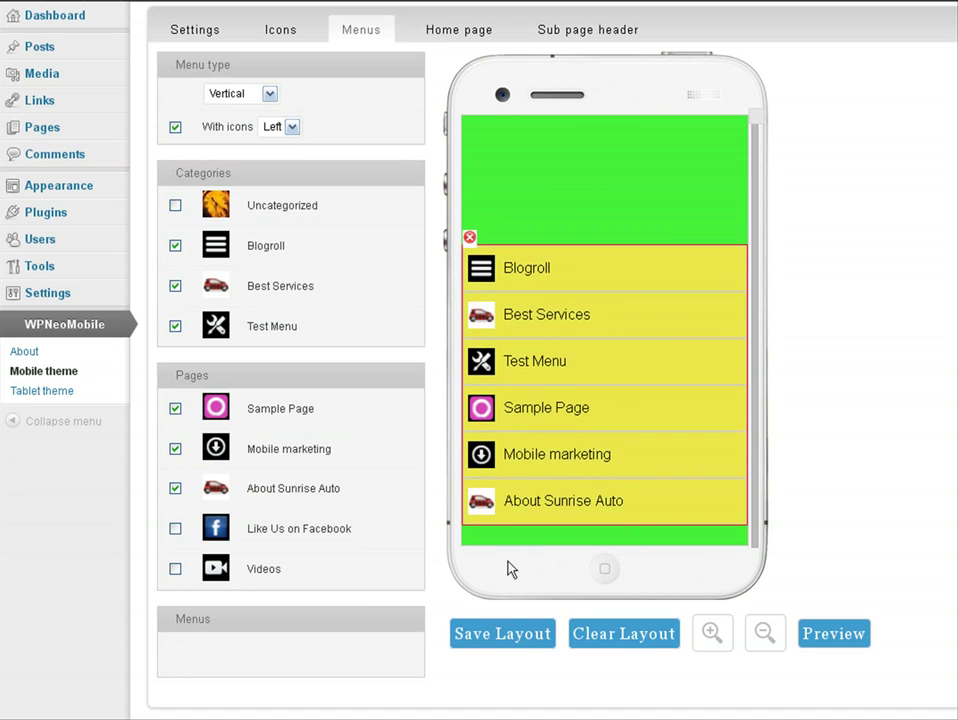
# Save the phone menu layout and expand the Home page content settings
pyautogui.click(503, 640)
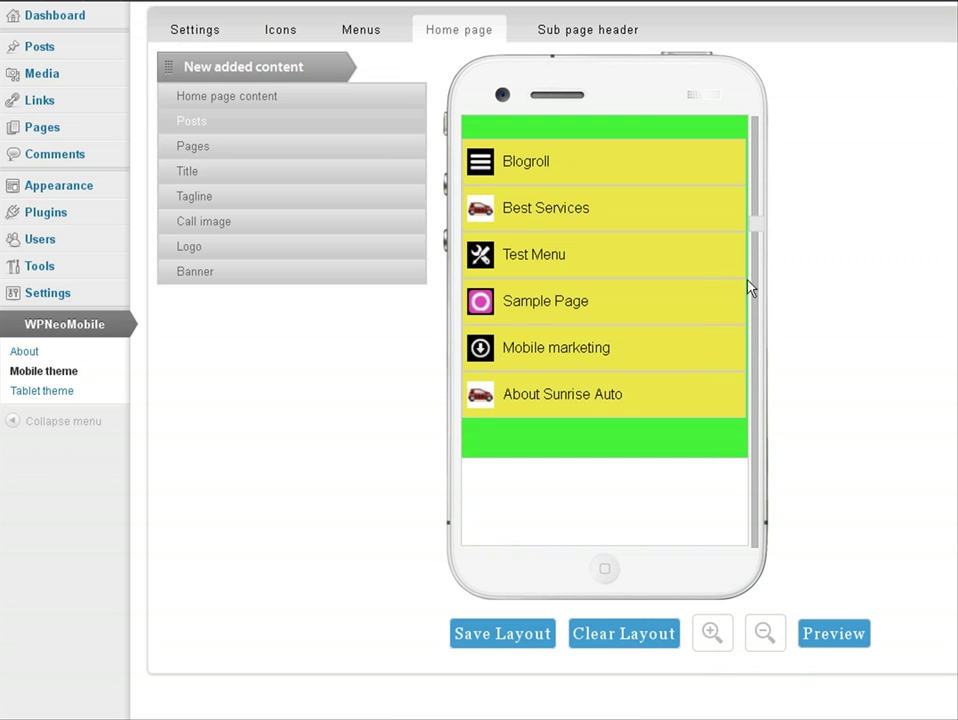
pyautogui.moveTo(758, 230); pyautogui.dragTo(767, 125)
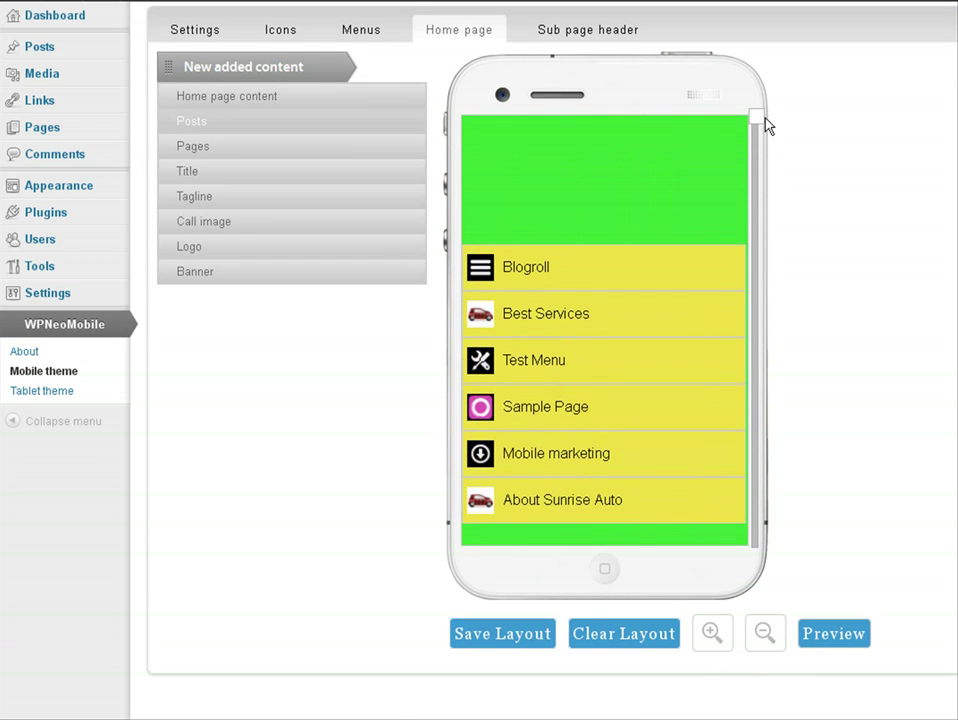
pyautogui.click(301, 101)
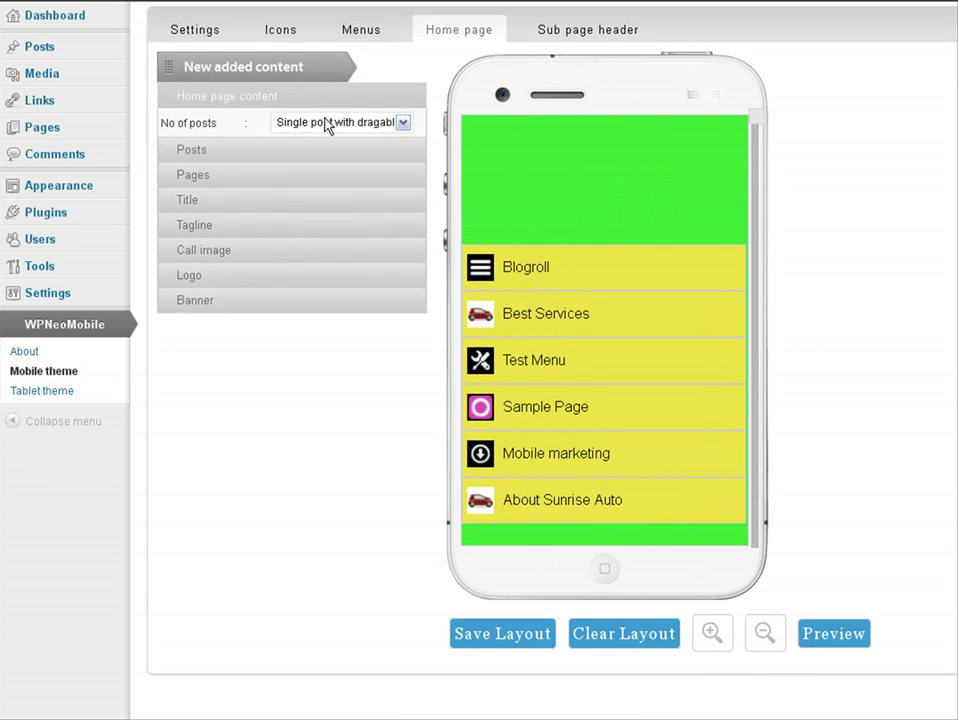
pyautogui.click(327, 123)
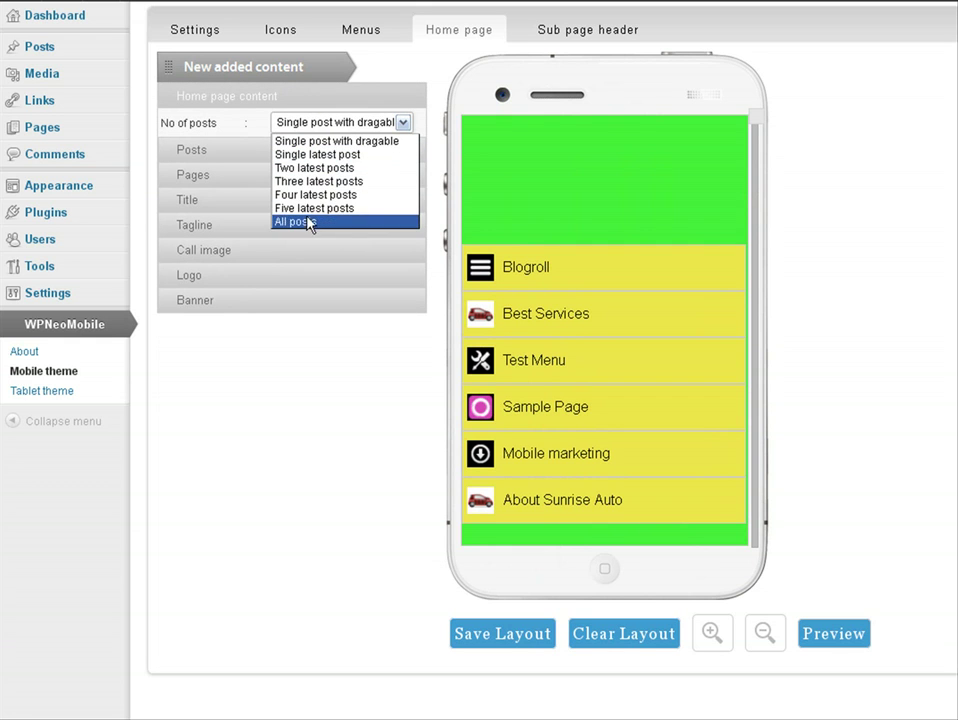
pyautogui.click(315, 145)
# Place the Hello world! post on the phone screen, then remove it
pyautogui.click(280, 152)
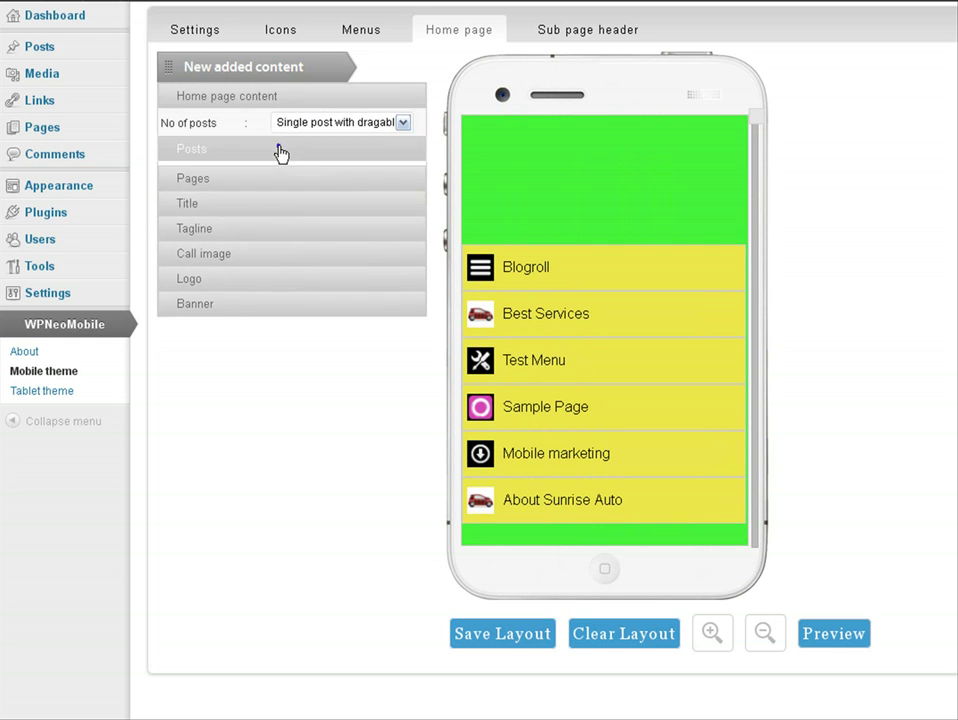
pyautogui.moveTo(755, 140); pyautogui.dragTo(740, 358)
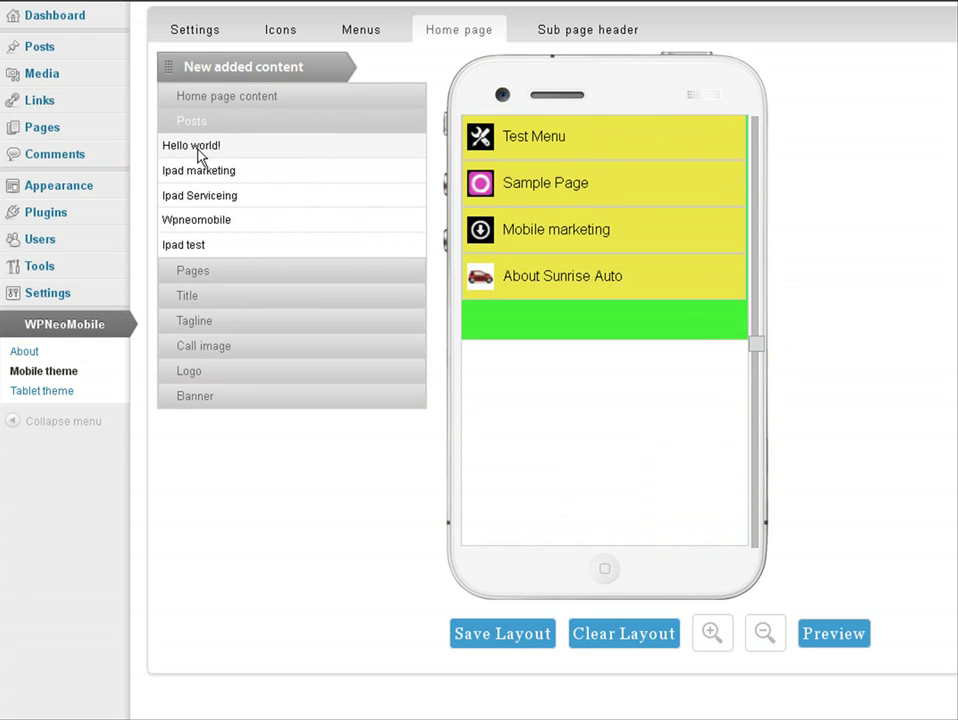
pyautogui.moveTo(200, 148); pyautogui.dragTo(519, 383)
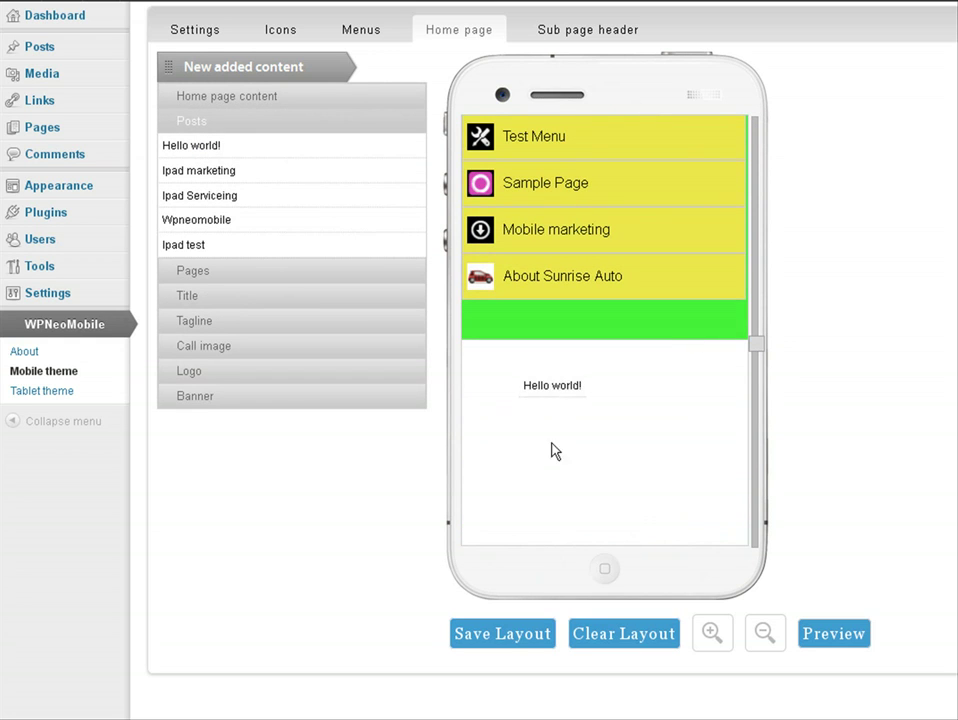
pyautogui.moveTo(547, 399)
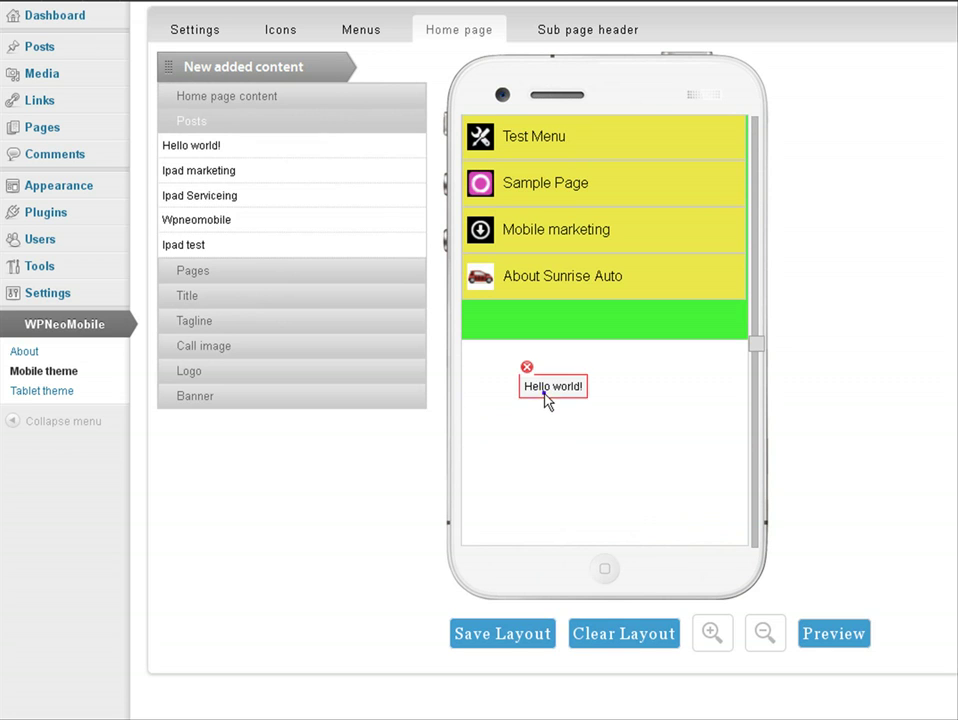
pyautogui.click(527, 368)
# Set the home page content's number of posts to Two latest posts
pyautogui.click(381, 102)
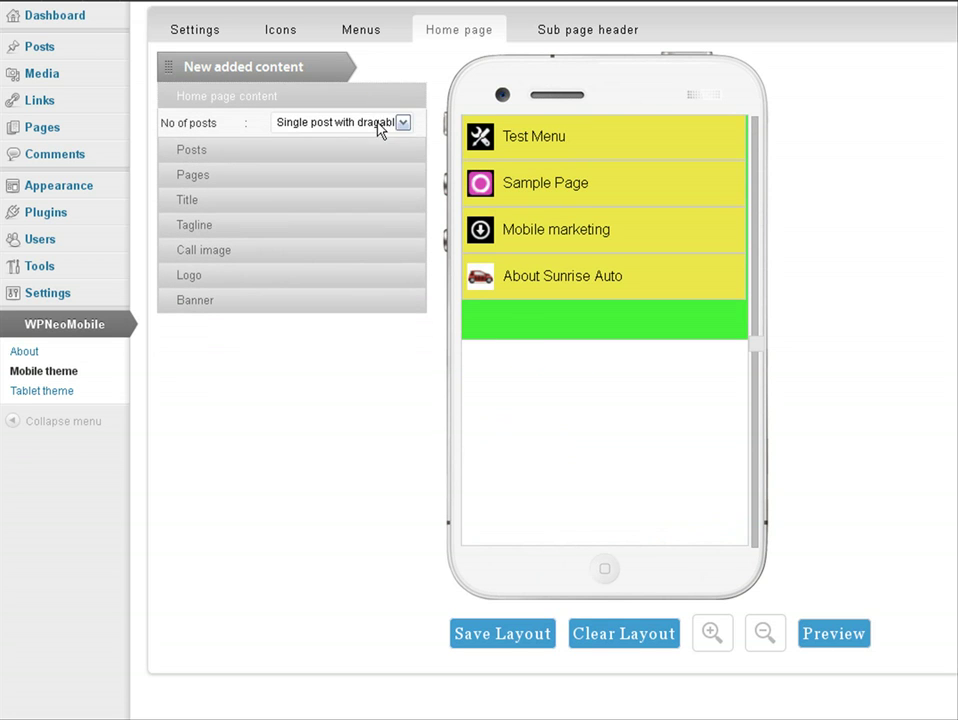
pyautogui.click(379, 124)
pyautogui.click(349, 168)
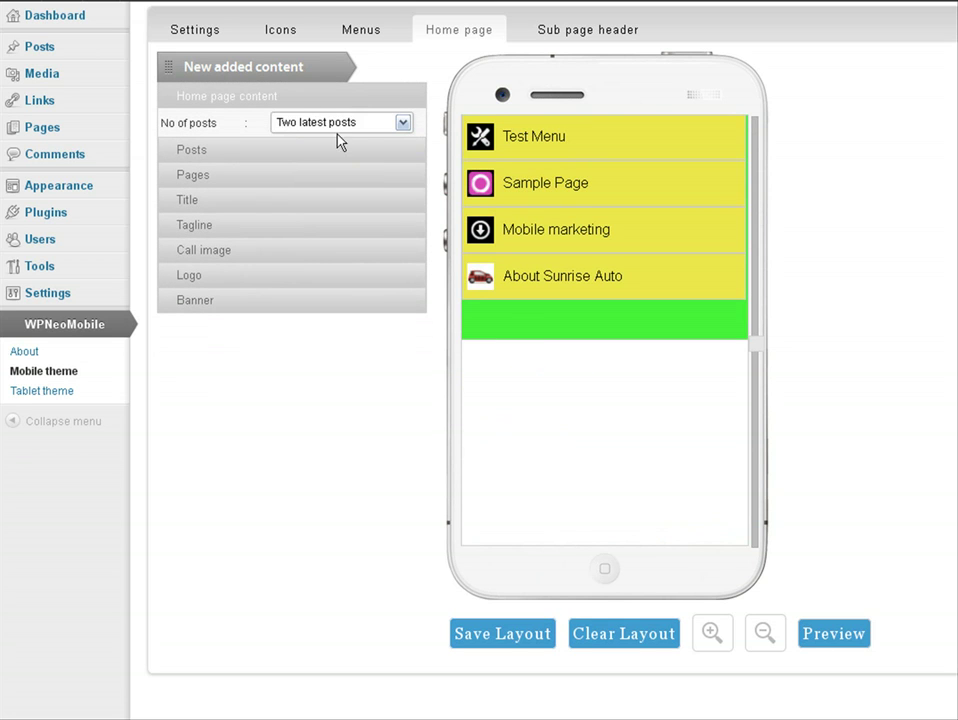
pyautogui.click(329, 97)
# Drop the About Sunrise Auto page into the green area, then remove it
pyautogui.click(282, 147)
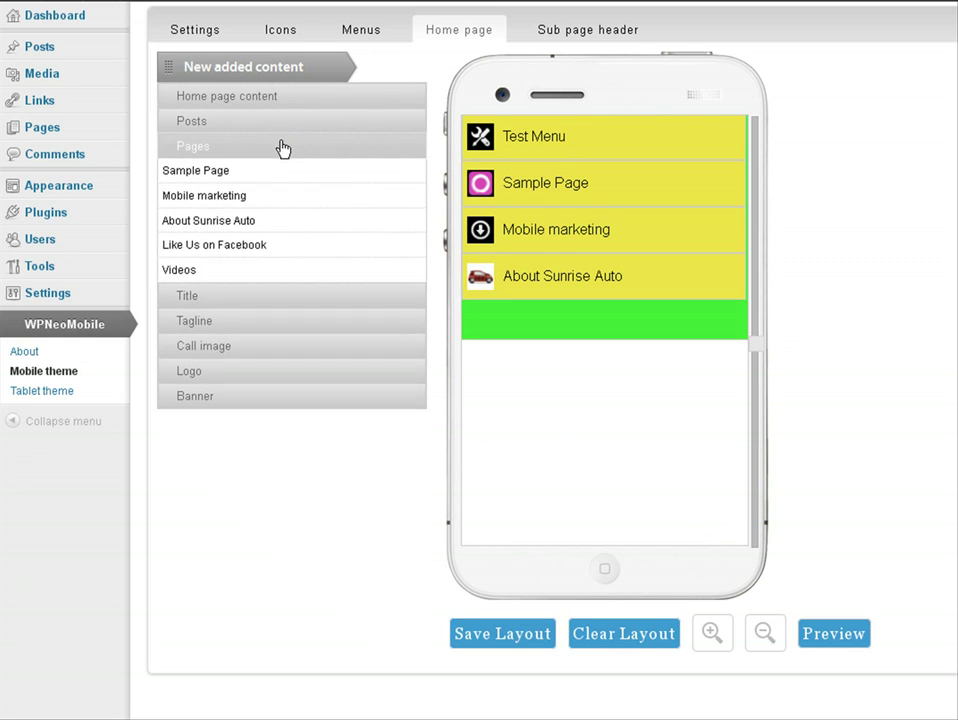
pyautogui.moveTo(237, 221); pyautogui.dragTo(529, 316)
pyautogui.moveTo(596, 326)
pyautogui.mouseDown()
pyautogui.moveTo(552, 319)
pyautogui.moveTo(578, 322)
pyautogui.mouseUp()
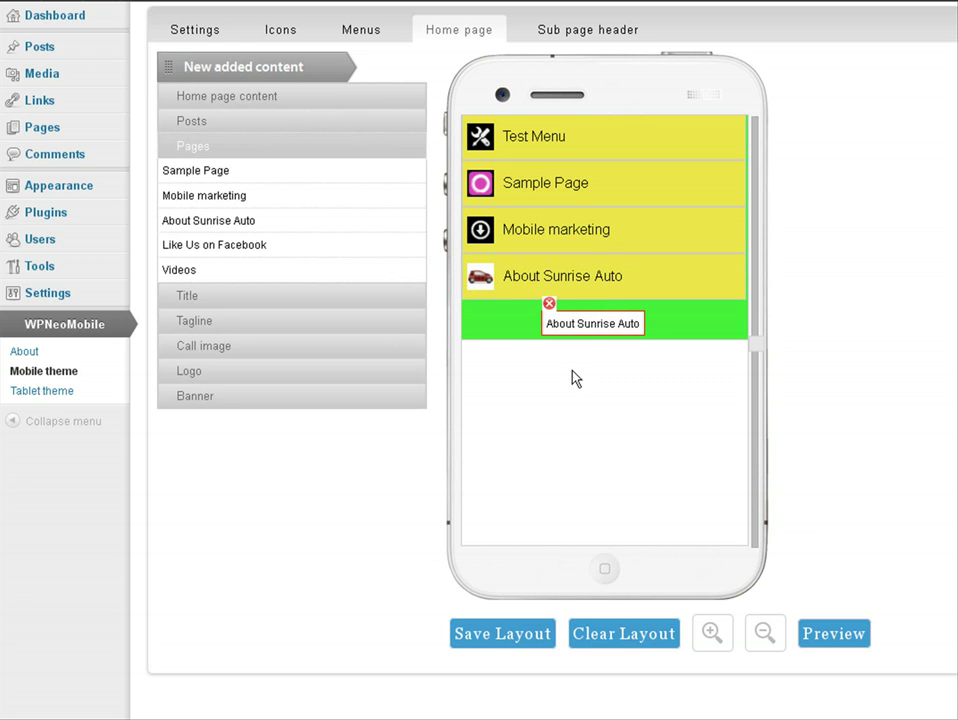
pyautogui.click(549, 303)
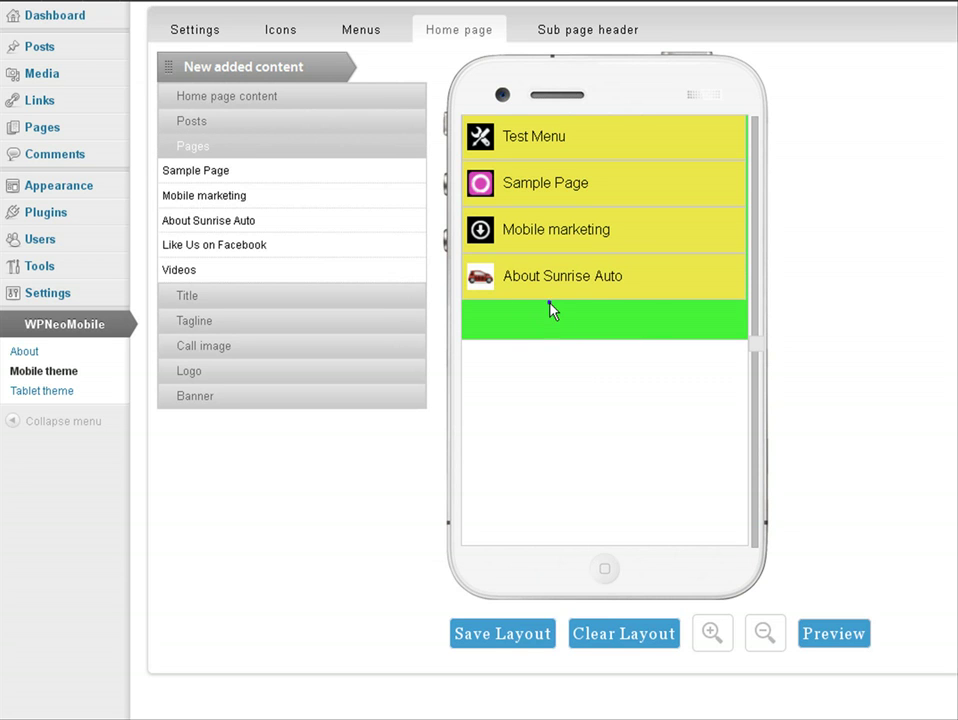
# Drag the site title 'Wp' and the tagline 'Just another WordPress site' into the green row below the menu
pyautogui.click(265, 155)
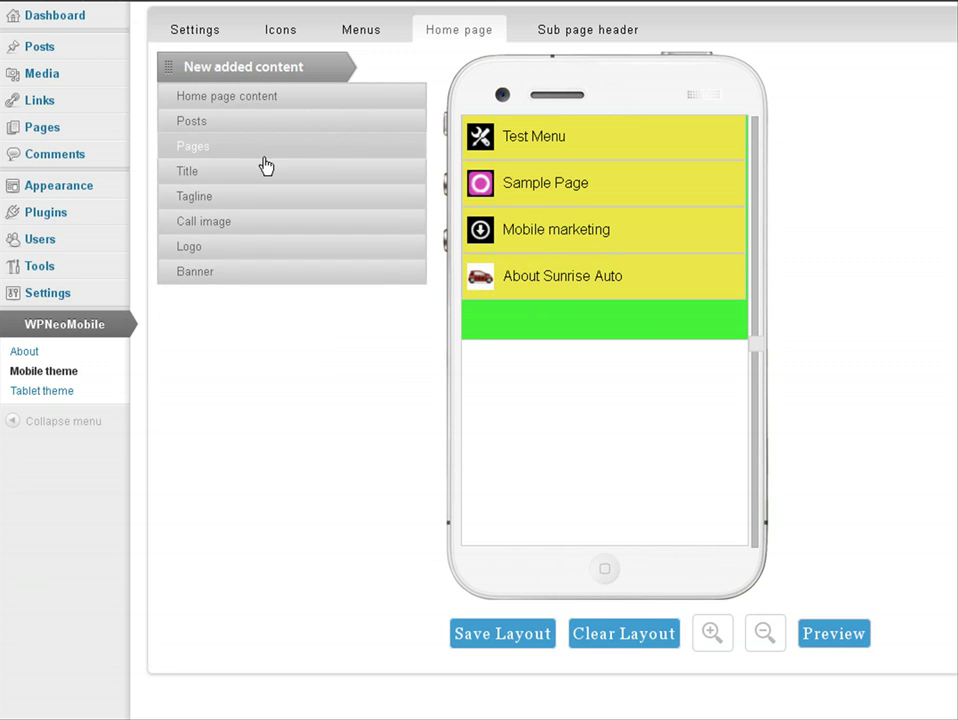
pyautogui.click(258, 172)
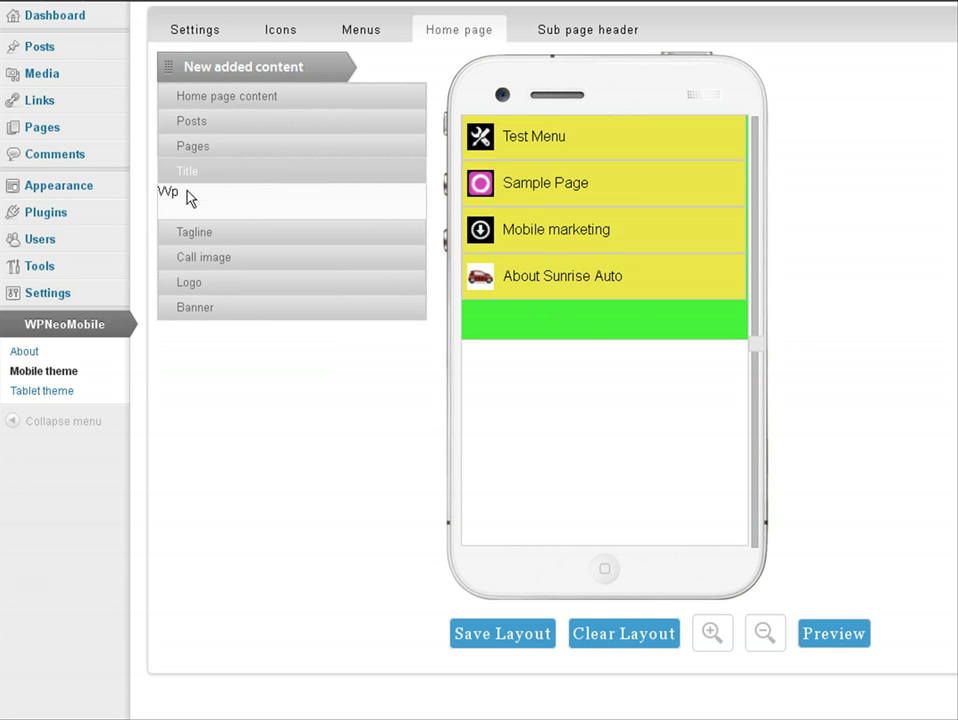
pyautogui.moveTo(760, 358); pyautogui.dragTo(761, 219)
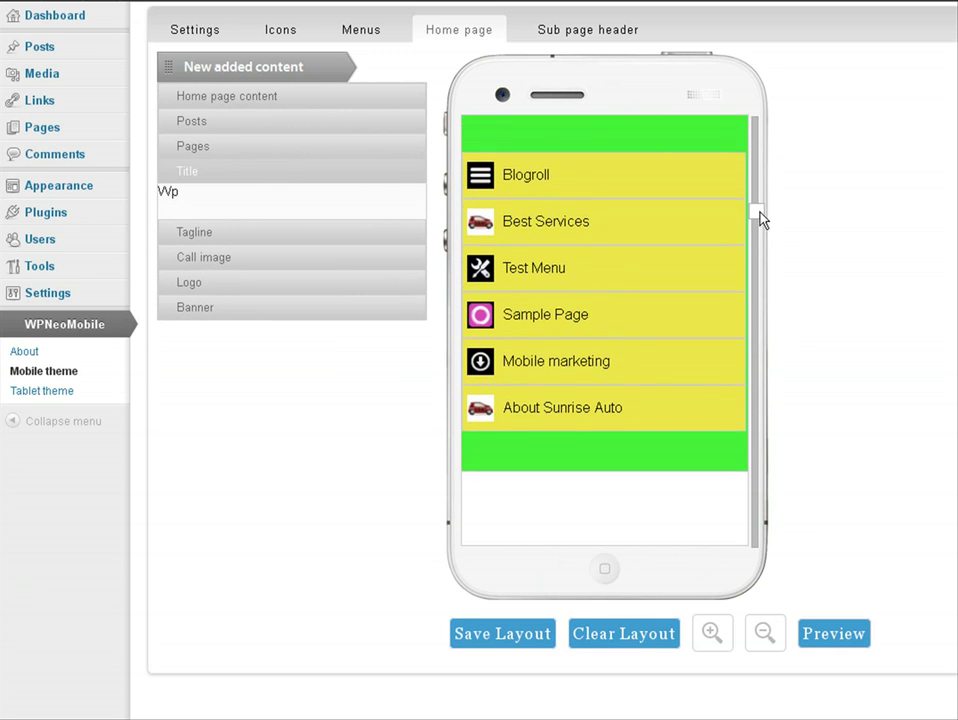
pyautogui.moveTo(169, 200); pyautogui.dragTo(457, 410)
pyautogui.click(342, 231)
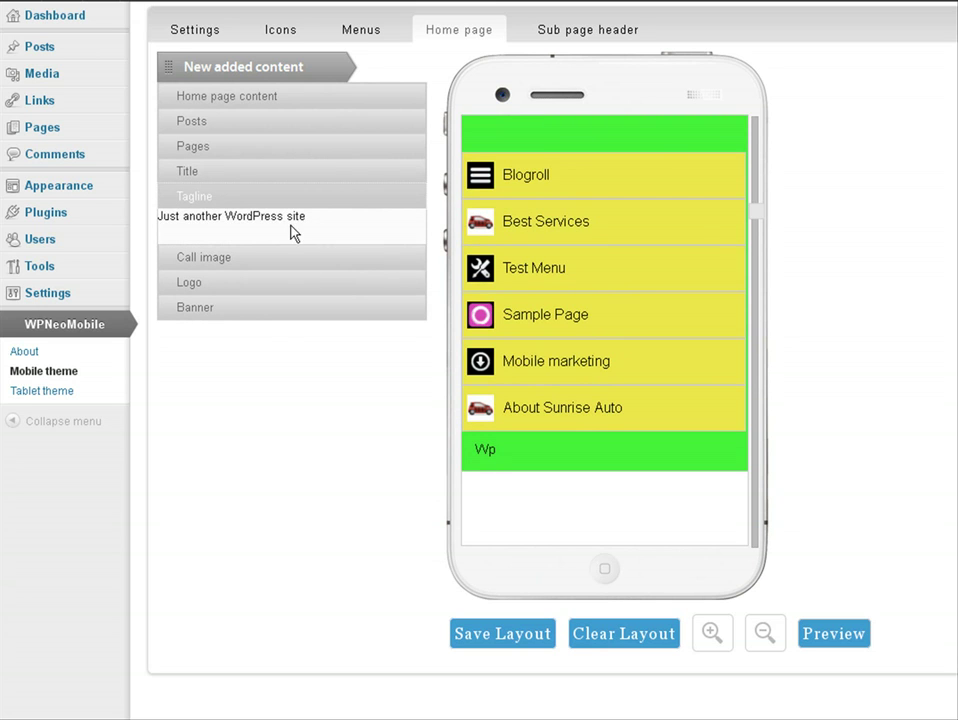
pyautogui.moveTo(287, 222); pyautogui.dragTo(648, 455)
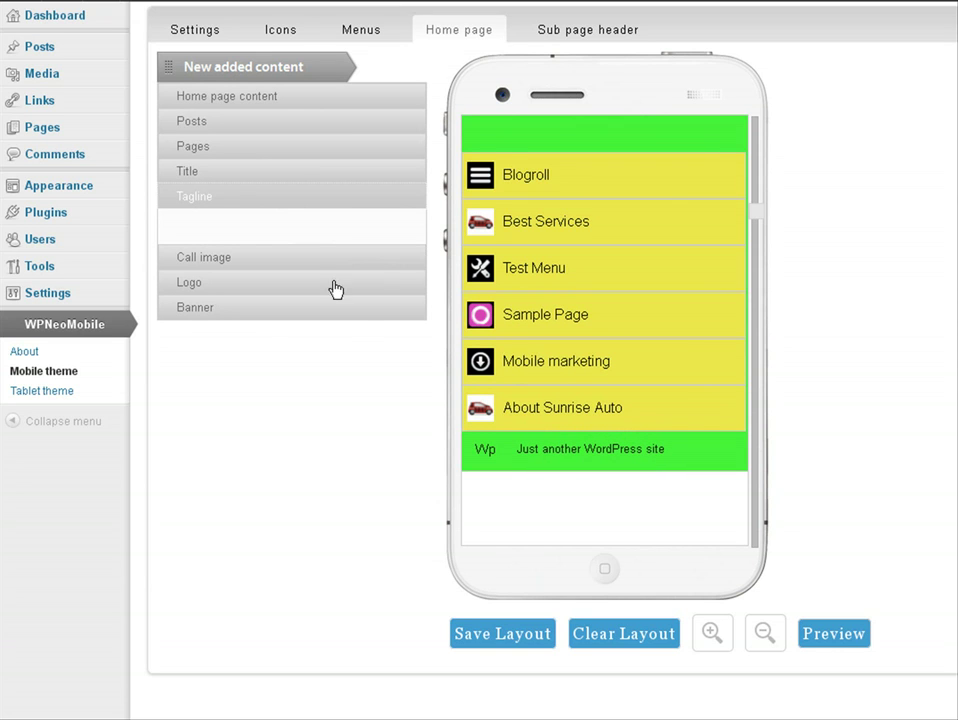
pyautogui.click(318, 260)
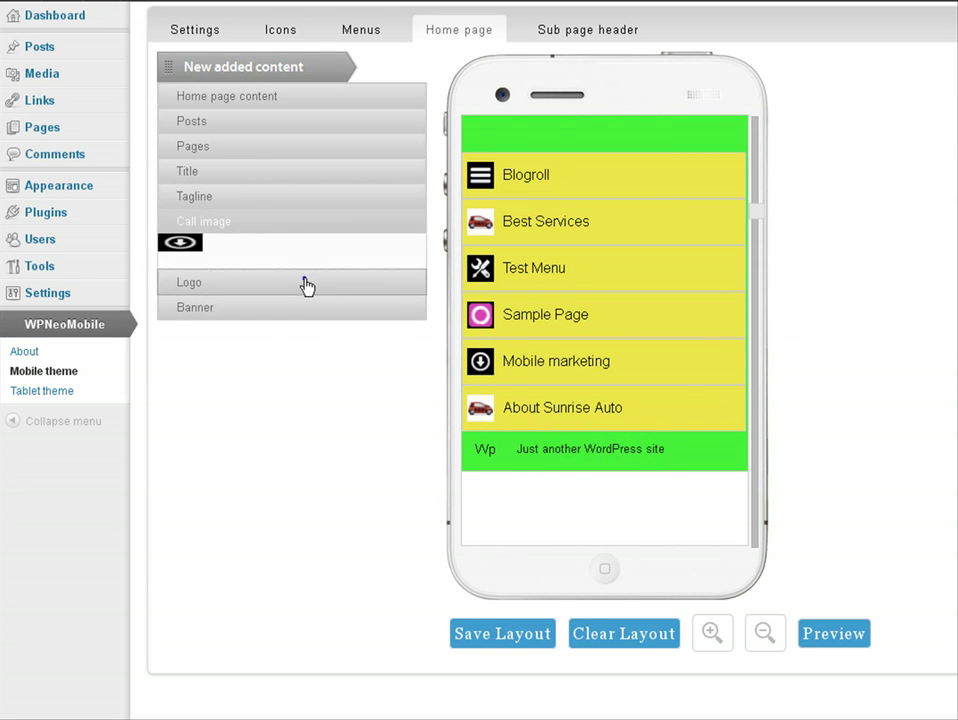
pyautogui.click(306, 284)
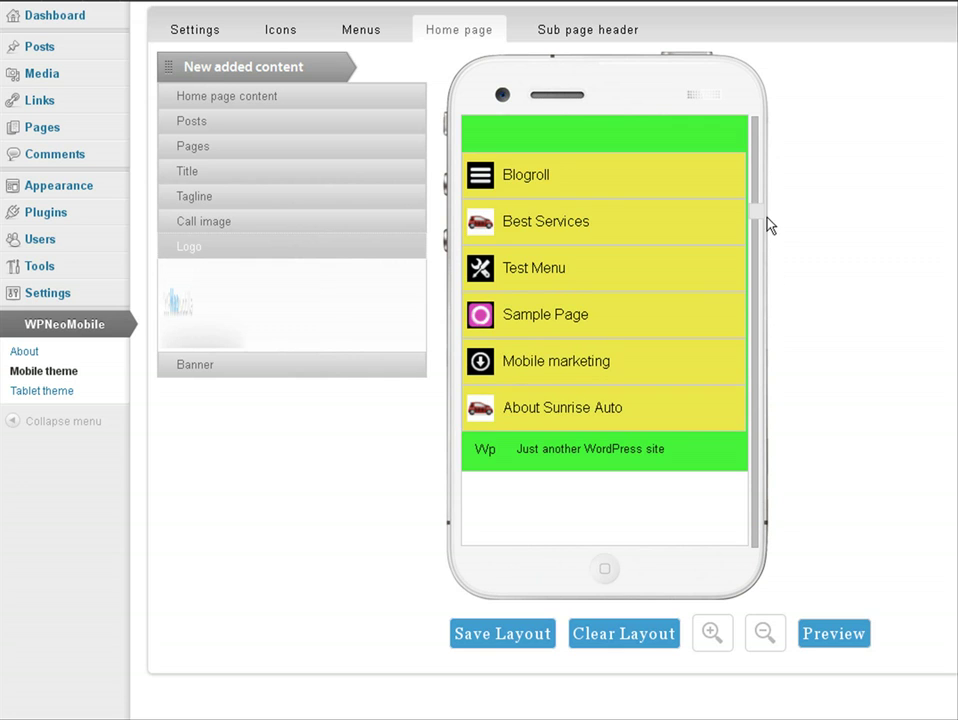
# Drop the WPNeoMobile logo into the black footer, widen it to show fully, and lower the menu list
pyautogui.moveTo(758, 214); pyautogui.dragTo(752, 545)
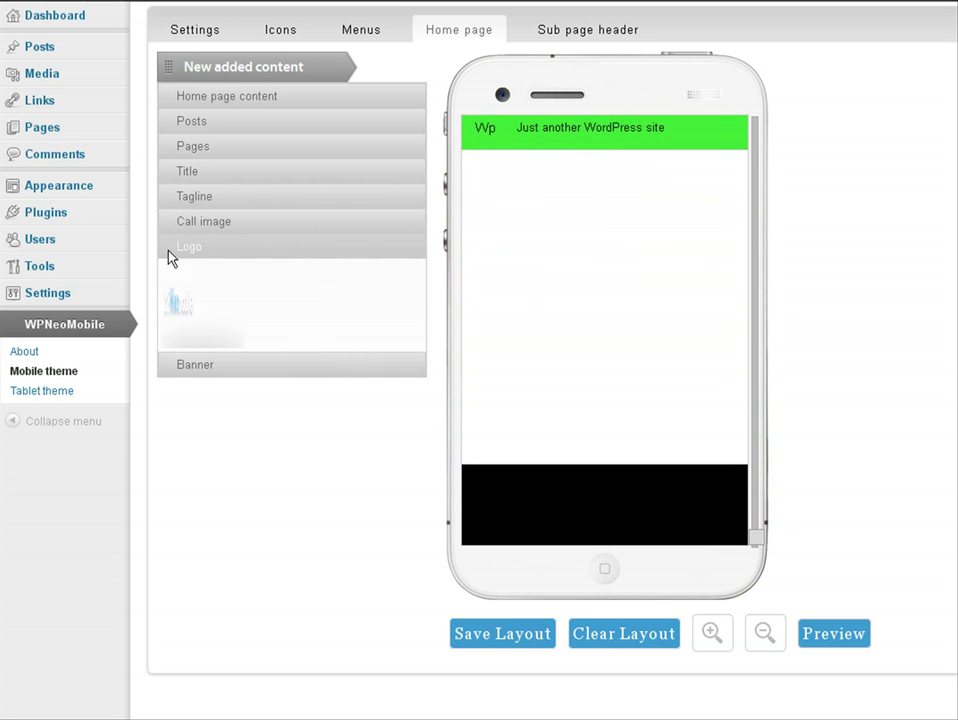
pyautogui.moveTo(170, 305); pyautogui.dragTo(508, 493)
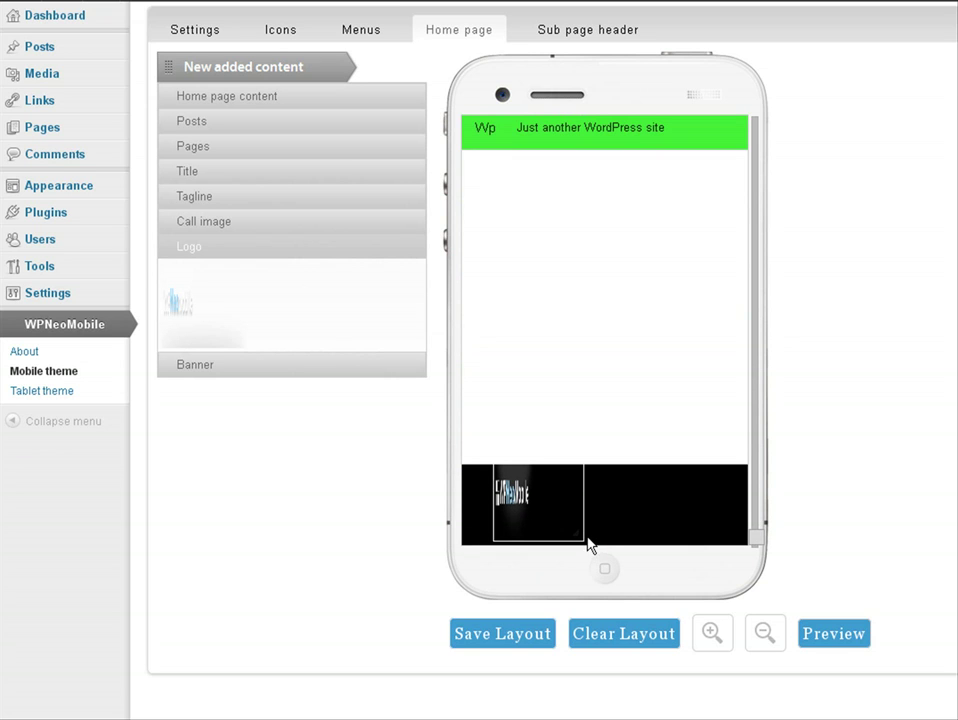
pyautogui.moveTo(582, 536); pyautogui.dragTo(641, 513)
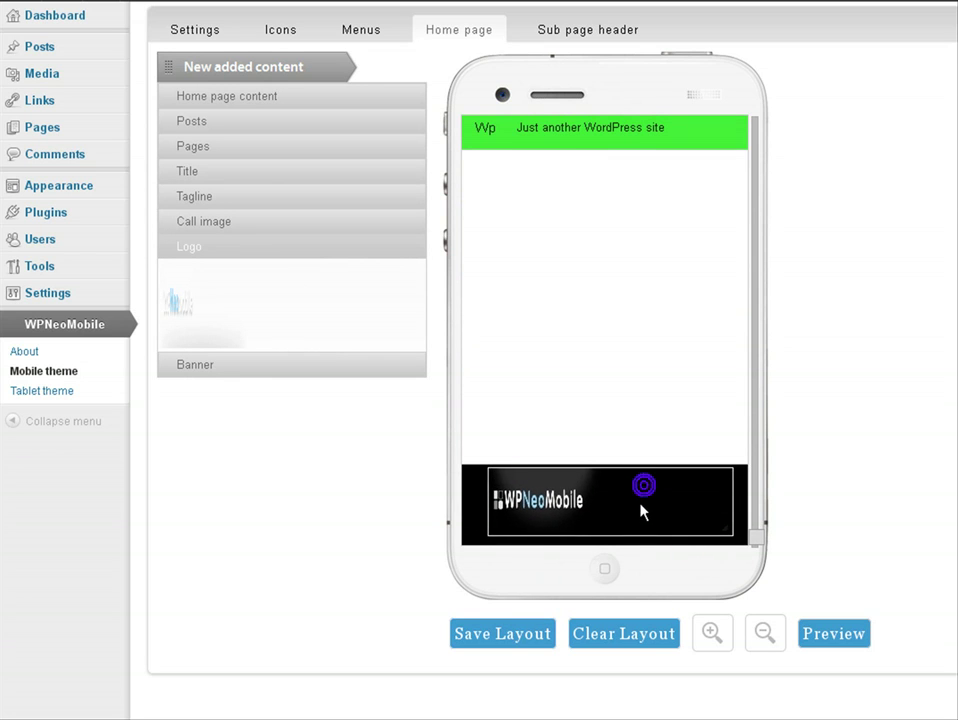
pyautogui.moveTo(760, 543); pyautogui.dragTo(786, 85)
pyautogui.moveTo(624, 272); pyautogui.dragTo(620, 297)
# Place the banner image across the green top area, shrink it to fit, and nudge the Wp title
pyautogui.click(196, 365)
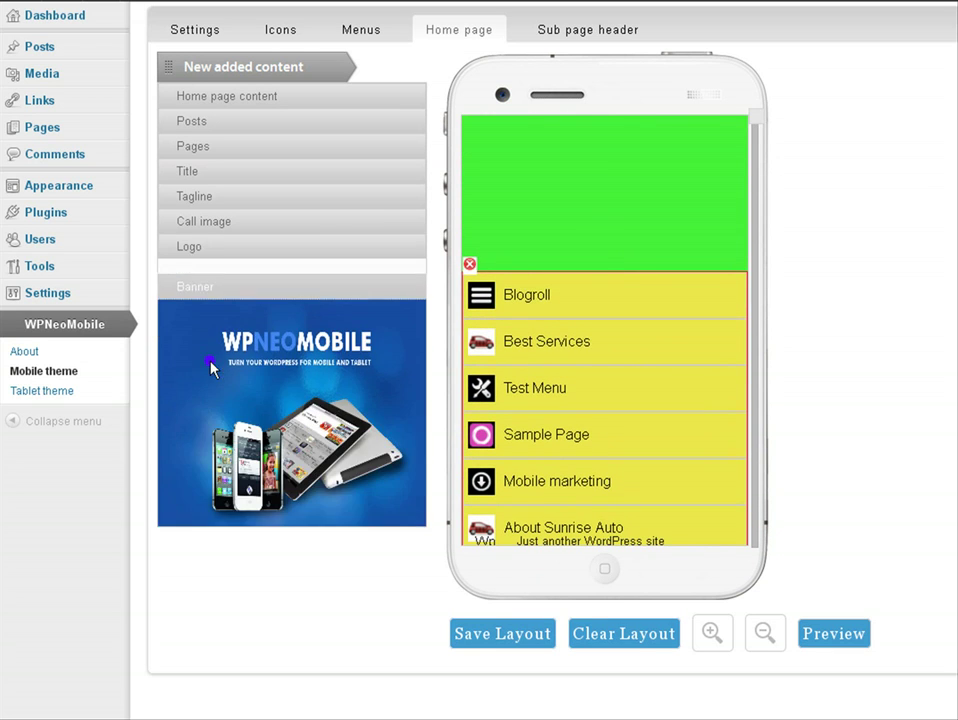
pyautogui.moveTo(255, 330); pyautogui.dragTo(630, 262)
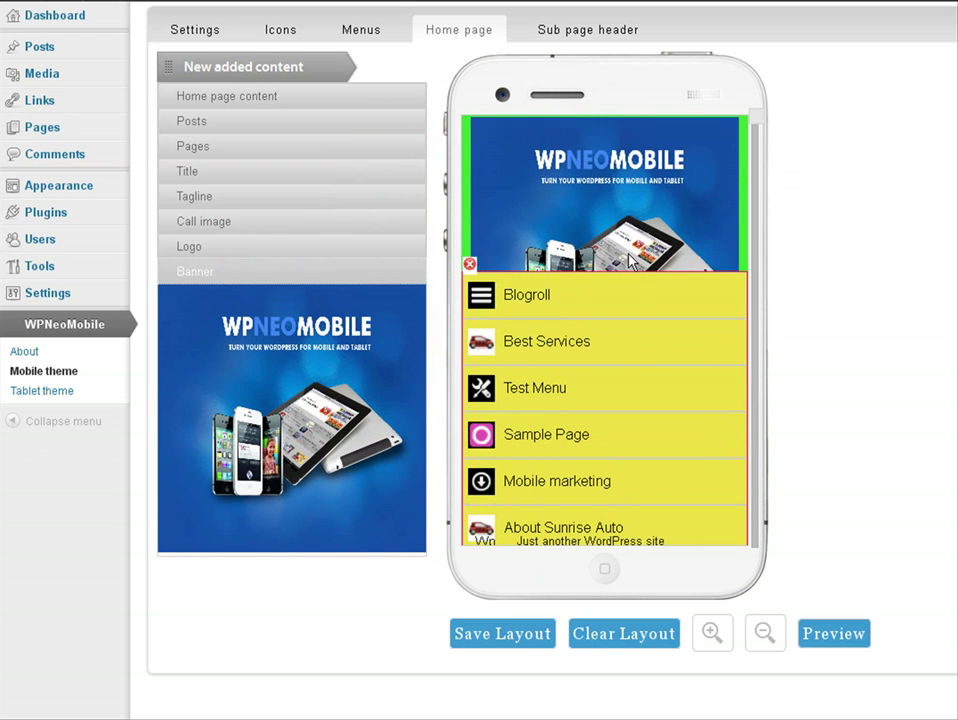
pyautogui.moveTo(745, 393); pyautogui.dragTo(742, 261)
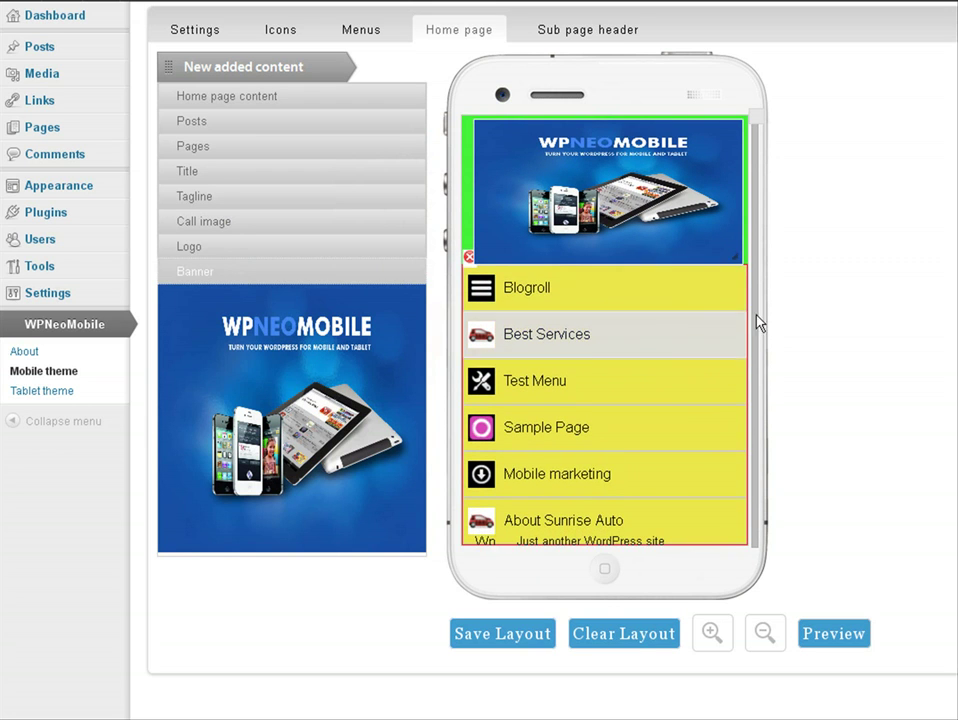
pyautogui.moveTo(763, 124); pyautogui.dragTo(738, 257)
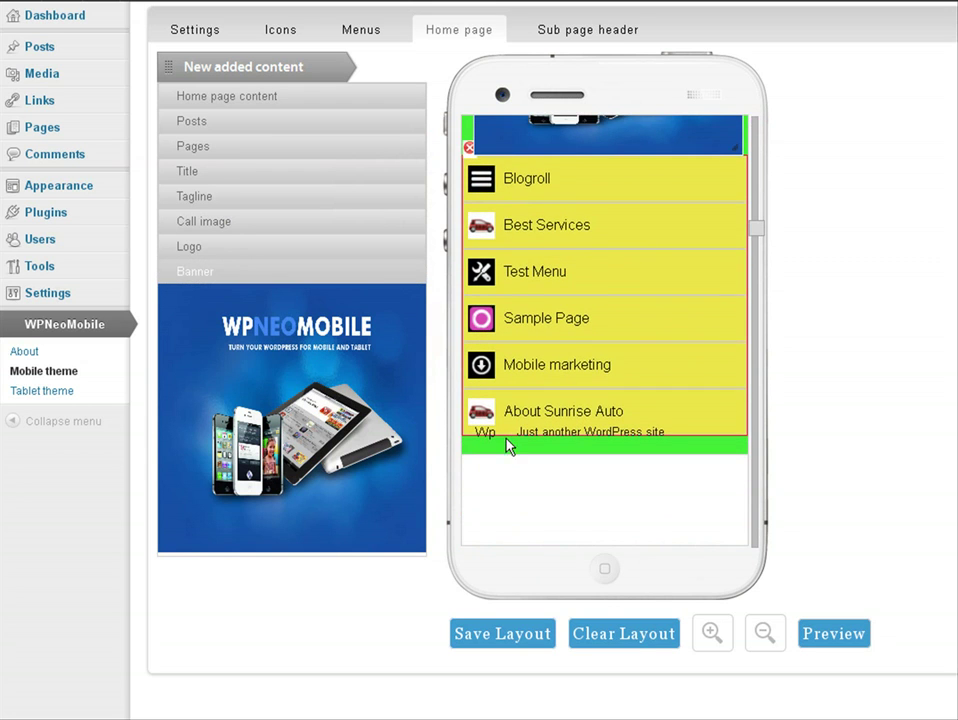
pyautogui.moveTo(494, 448); pyautogui.dragTo(550, 447)
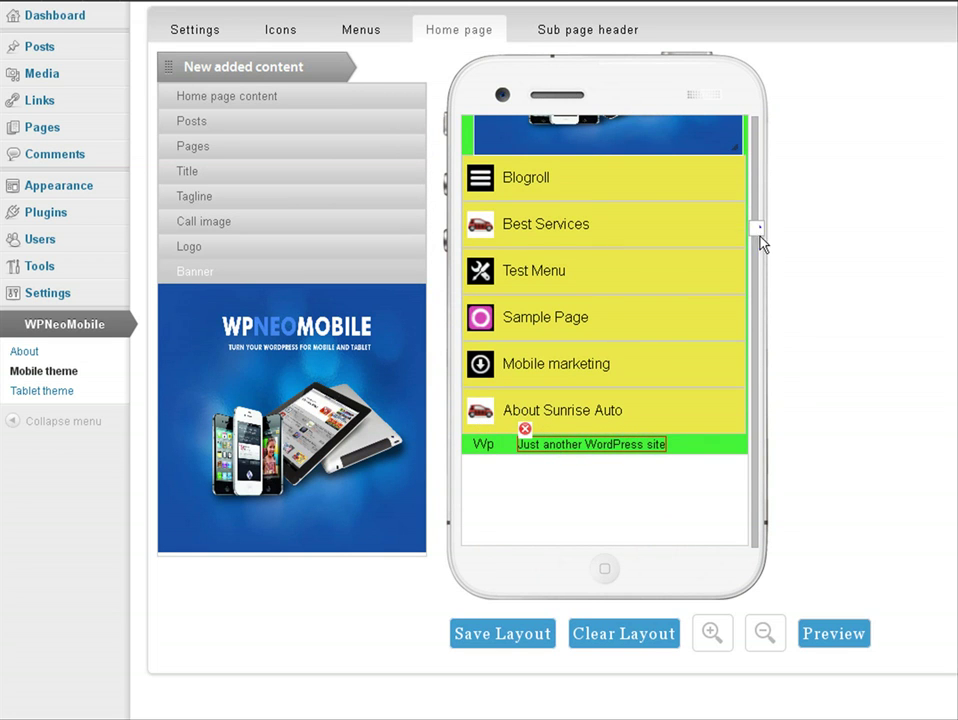
# Save the home page layout and open its preview
pyautogui.moveTo(760, 238); pyautogui.dragTo(783, 108)
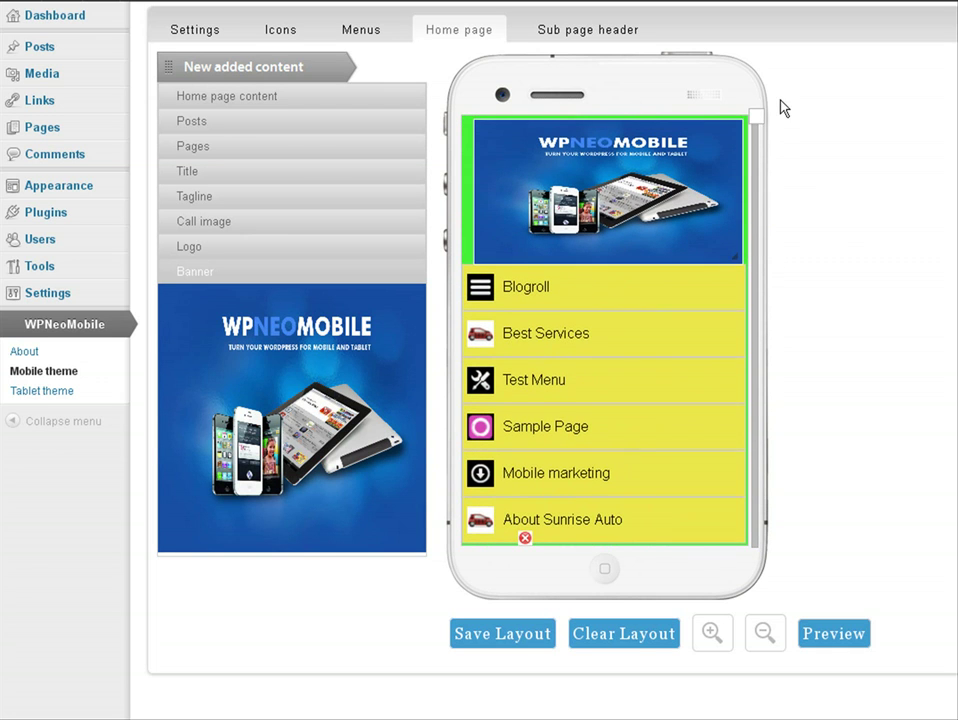
pyautogui.click(508, 637)
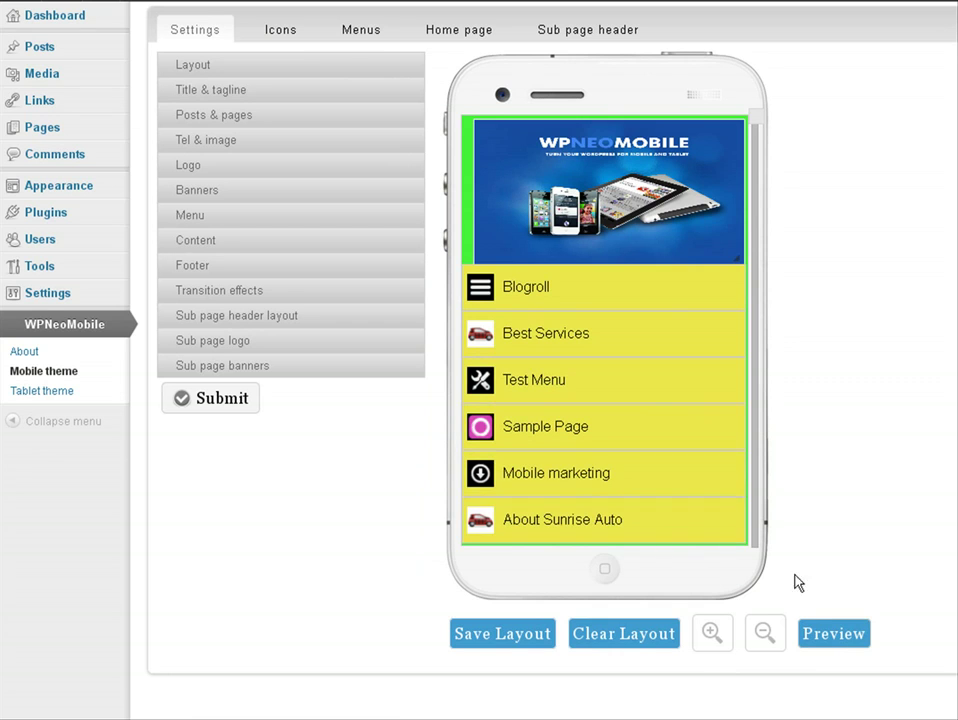
pyautogui.click(830, 638)
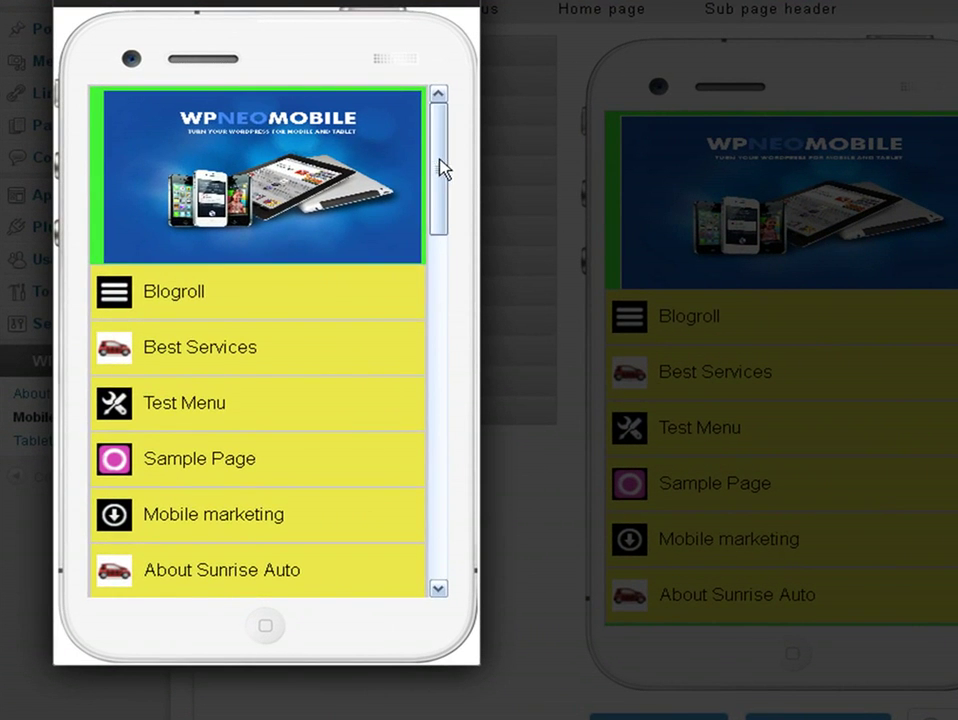
# Scroll the mobile preview and follow the Best Services menu link to test it
pyautogui.moveTo(440, 165); pyautogui.dragTo(457, 197)
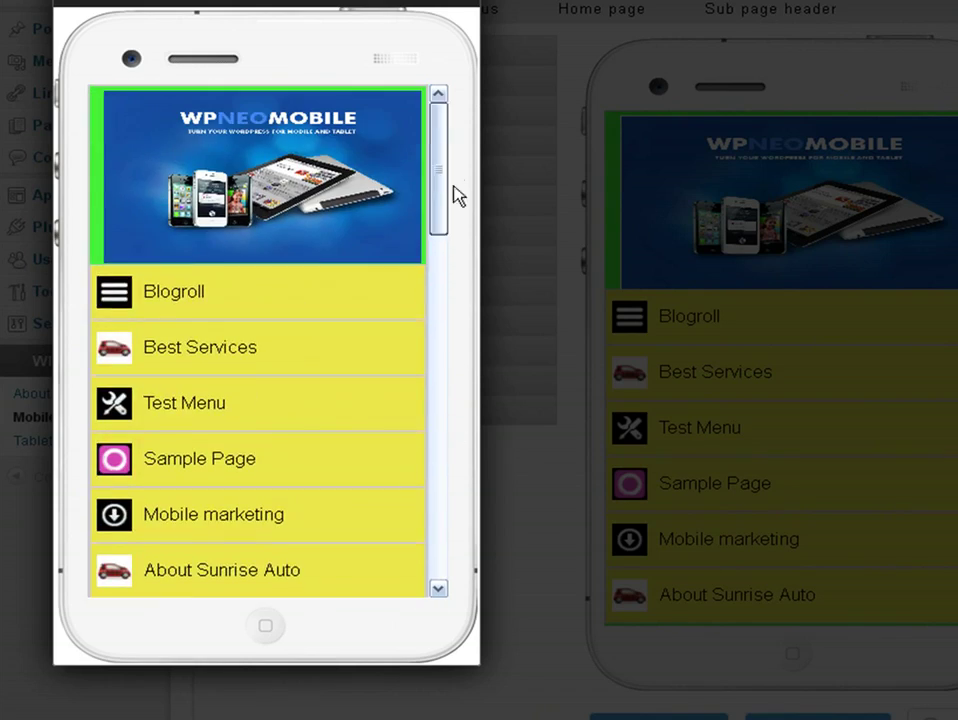
pyautogui.click(216, 350)
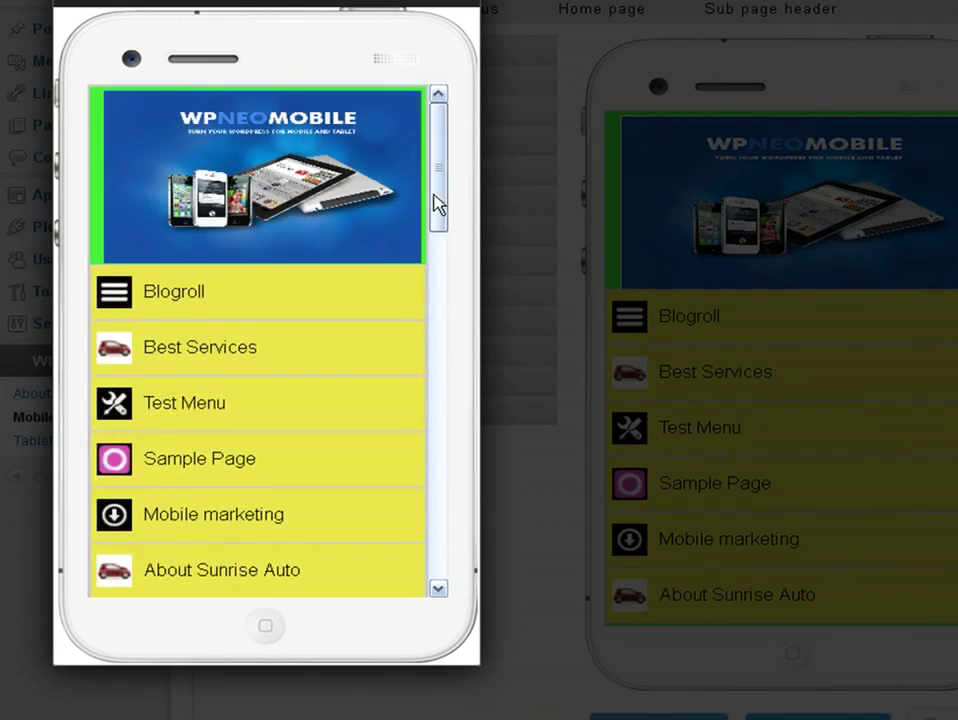
pyautogui.moveTo(438, 205); pyautogui.dragTo(451, 156)
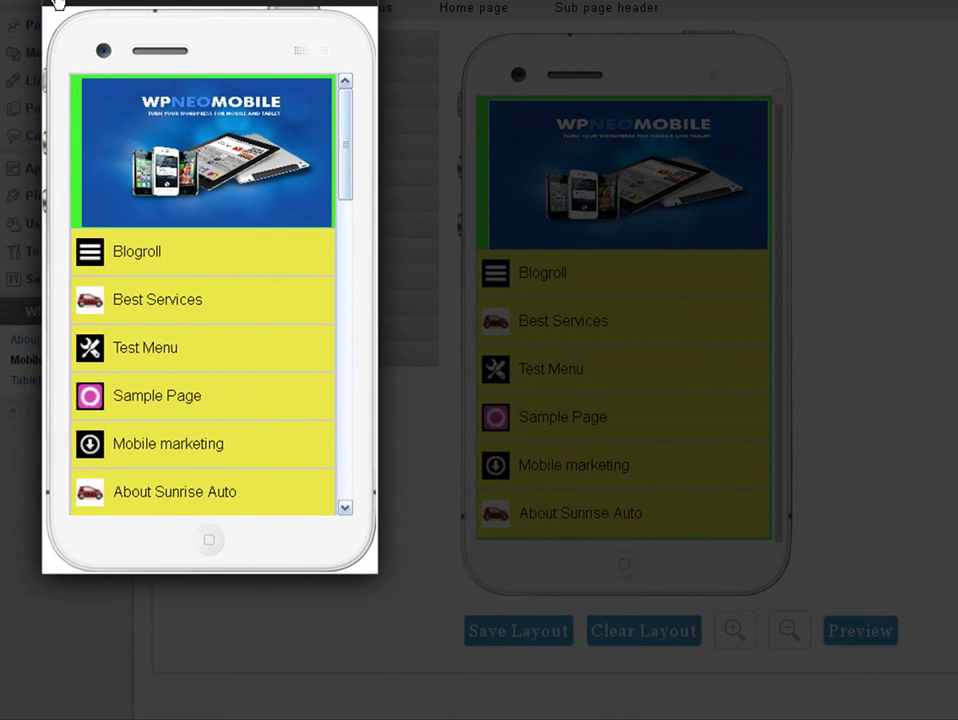
# Close the preview, then zoom the phone editor in to inspect it and back out to normal size
pyautogui.click(58, 5)
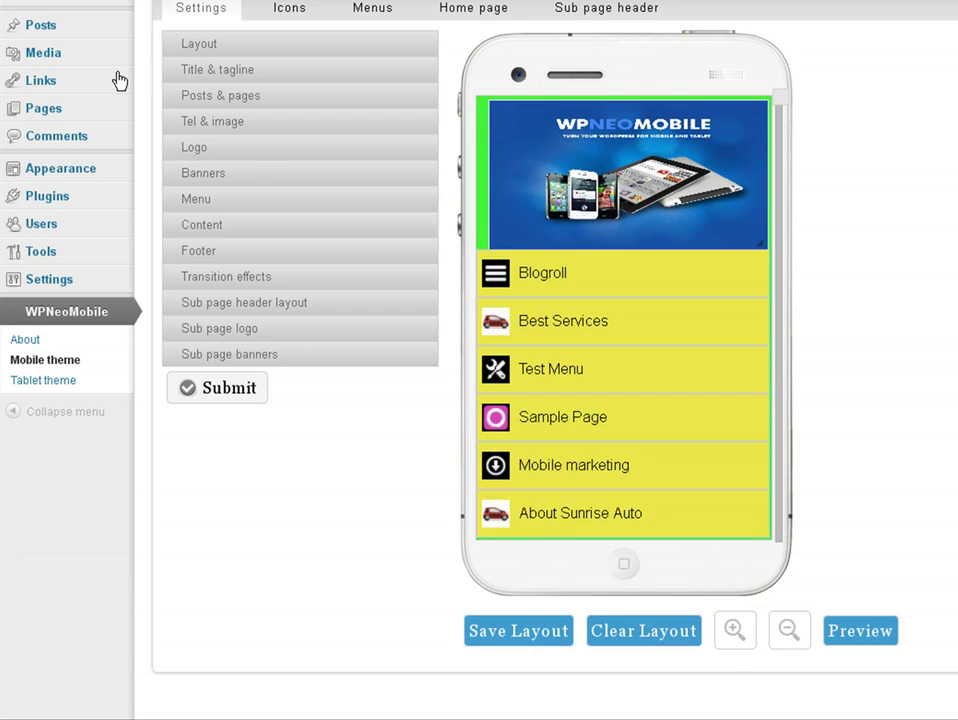
pyautogui.click(734, 632)
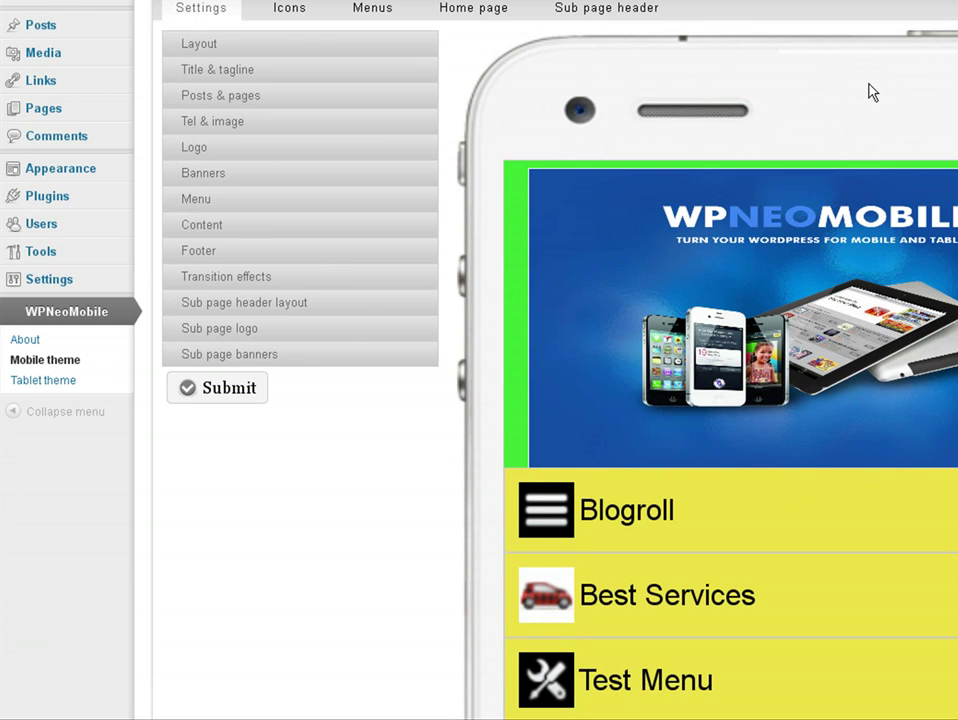
pyautogui.scroll(-5, 868, 90)
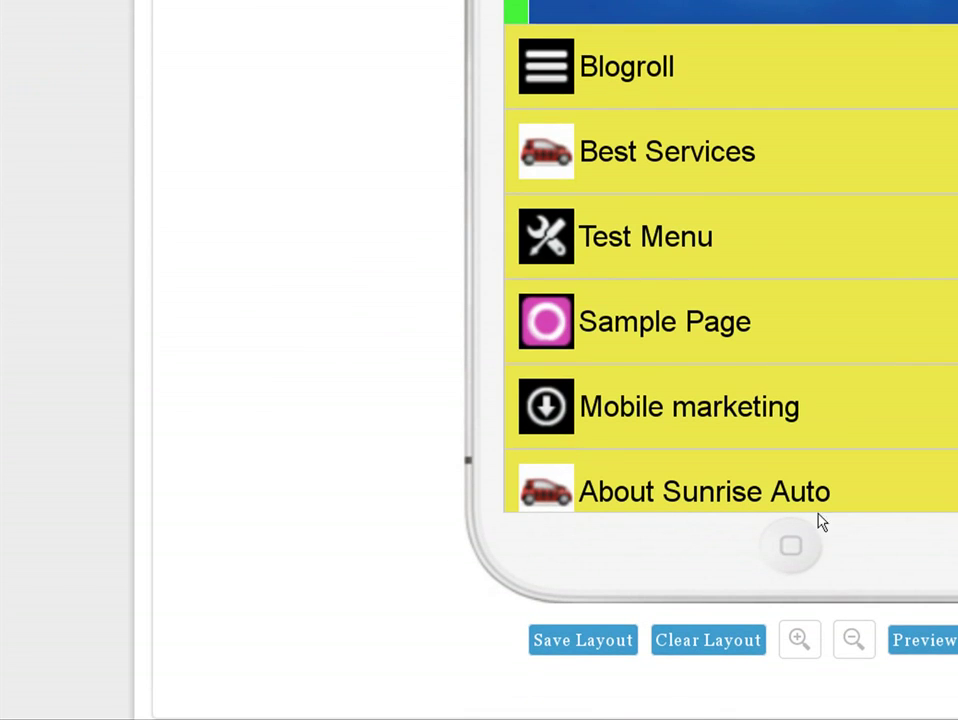
pyautogui.click(852, 640)
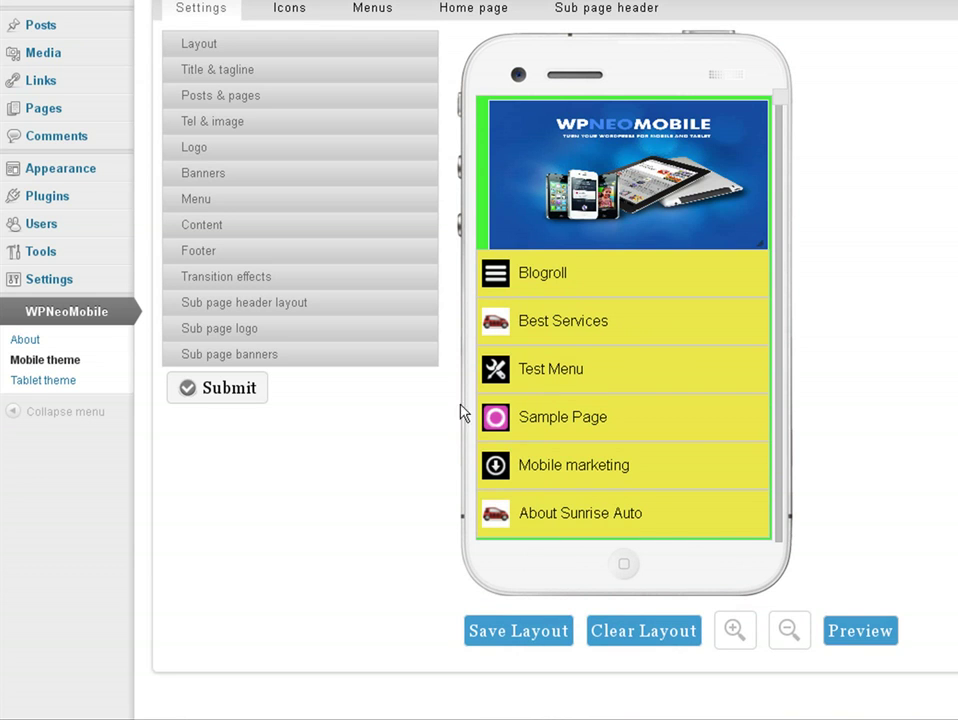